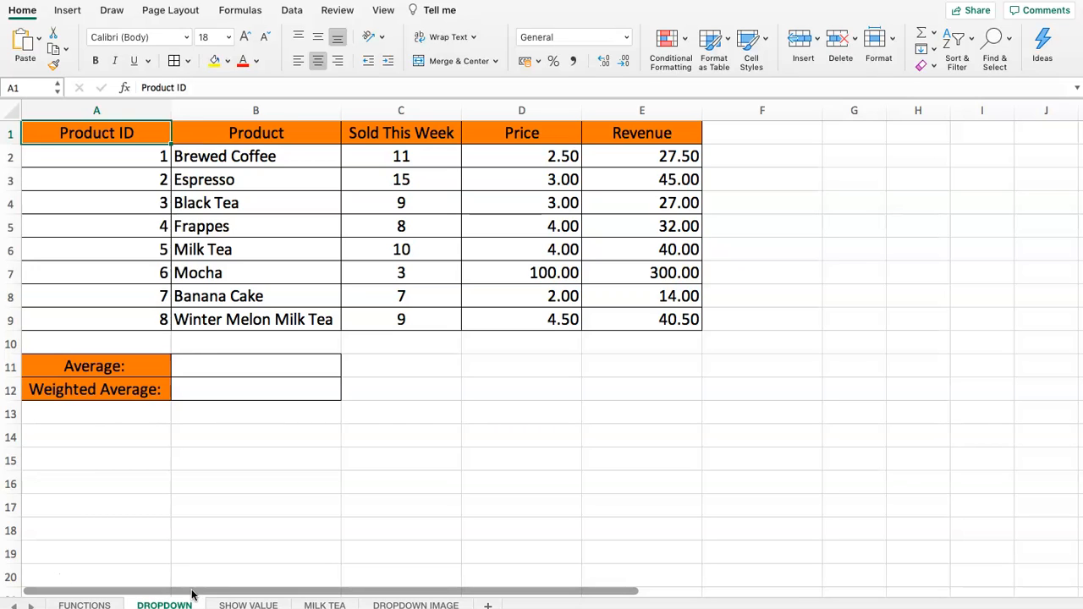
Step: Examine the product table's Product, Sold This Week, Price and Revenue columns in rows 2 to 9
{"action": "left_click", "coordinate": [98, 278]}
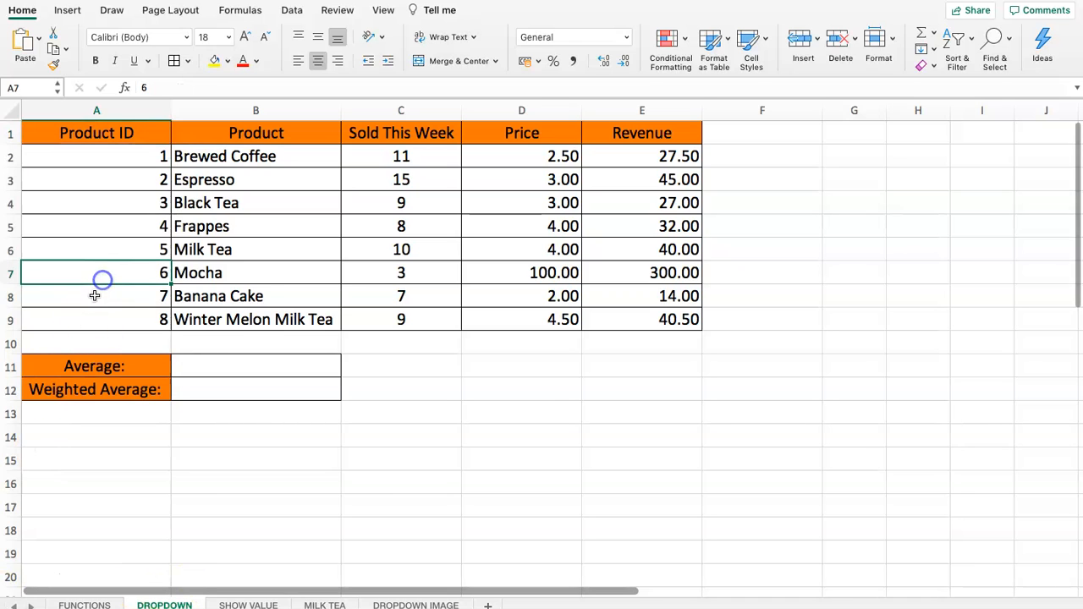
{"action": "left_click_drag", "start_coordinate": [96, 136], "coordinate": [644, 326]}
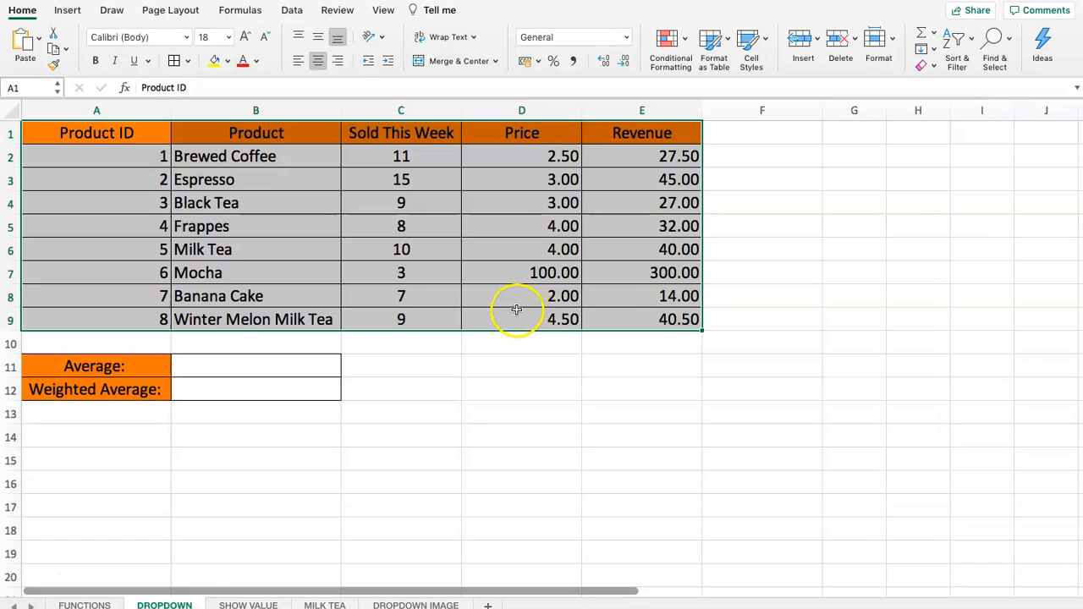
{"action": "left_click", "coordinate": [313, 160]}
{"action": "left_click_drag", "start_coordinate": [312, 160], "coordinate": [319, 302]}
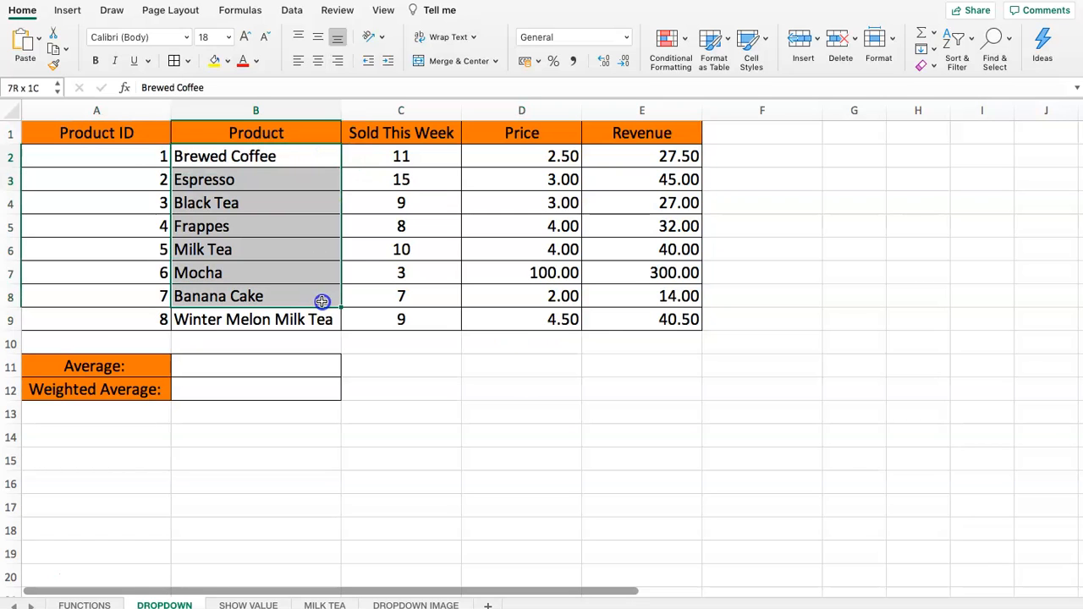
{"action": "left_click", "coordinate": [427, 173]}
{"action": "left_click_drag", "start_coordinate": [428, 173], "coordinate": [428, 310]}
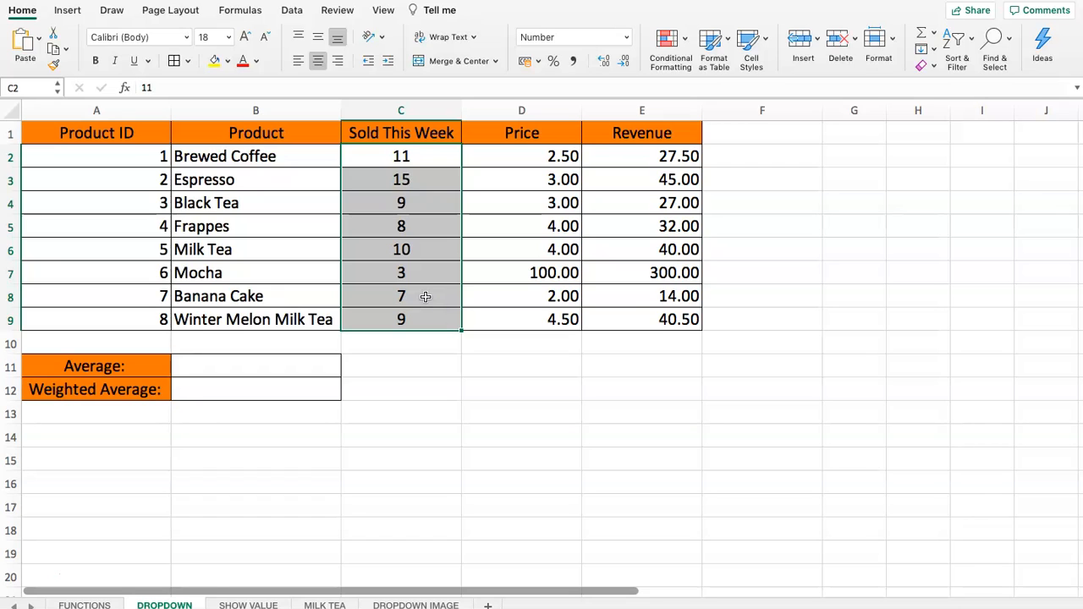
{"action": "left_click_drag", "start_coordinate": [513, 162], "coordinate": [550, 320]}
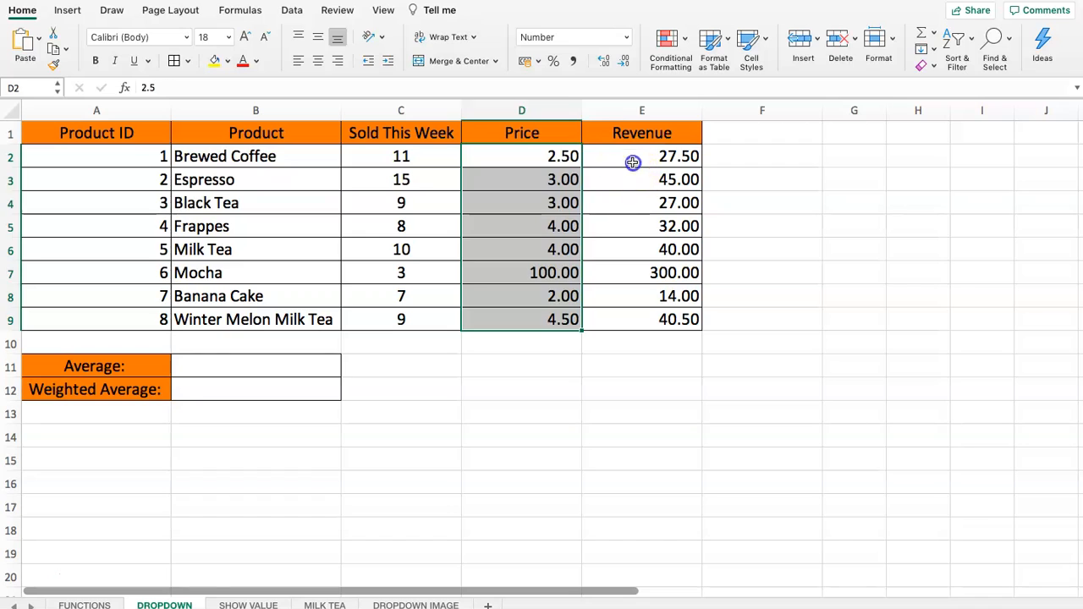
{"action": "left_click_drag", "start_coordinate": [634, 161], "coordinate": [646, 318]}
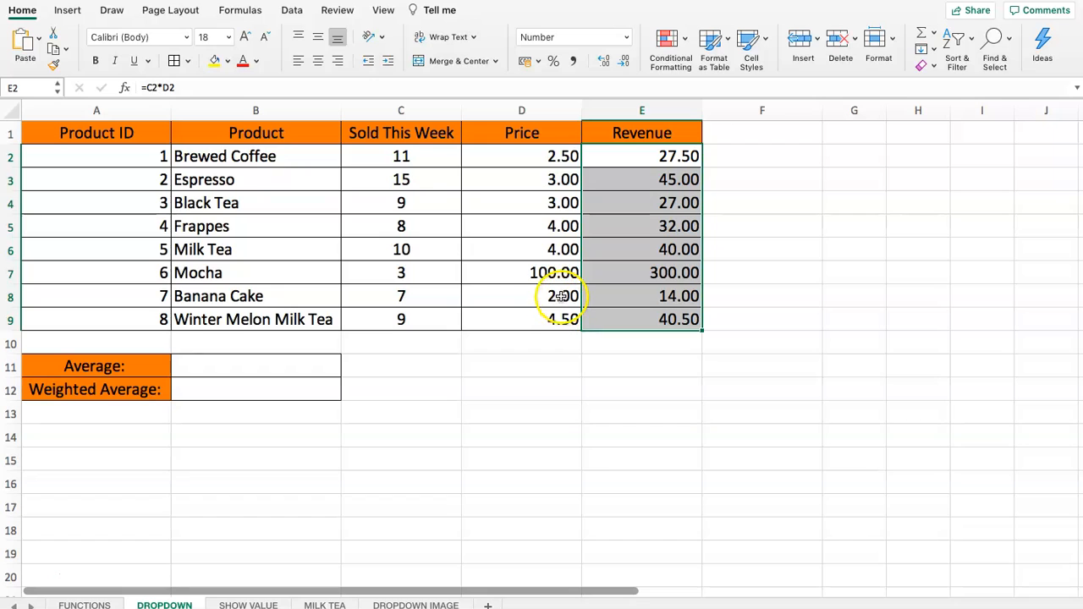
{"action": "left_click_drag", "start_coordinate": [211, 161], "coordinate": [239, 311]}
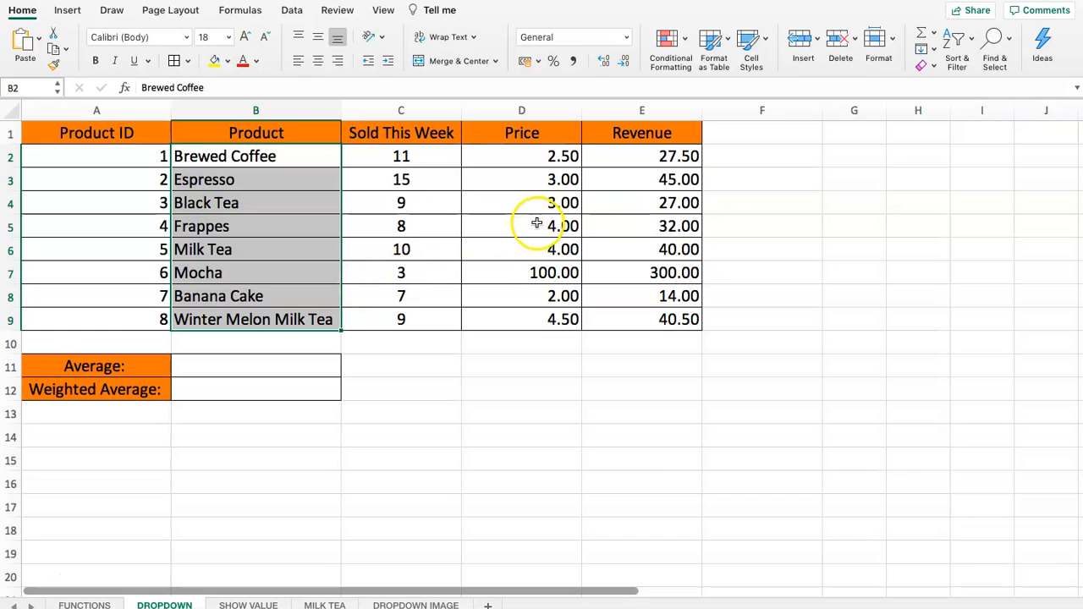
{"action": "left_click_drag", "start_coordinate": [515, 162], "coordinate": [519, 318]}
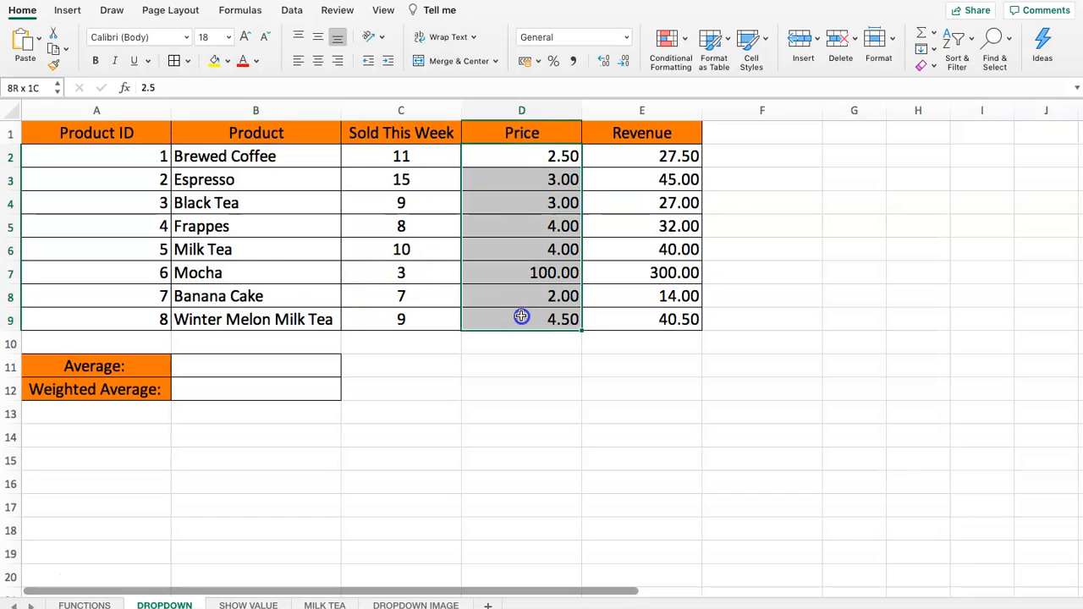
Step: Calculate the simple average of the prices in cell B11 with =AVERAGE(D2:D9)
{"action": "left_click", "coordinate": [294, 356]}
{"action": "type", "text": "="}
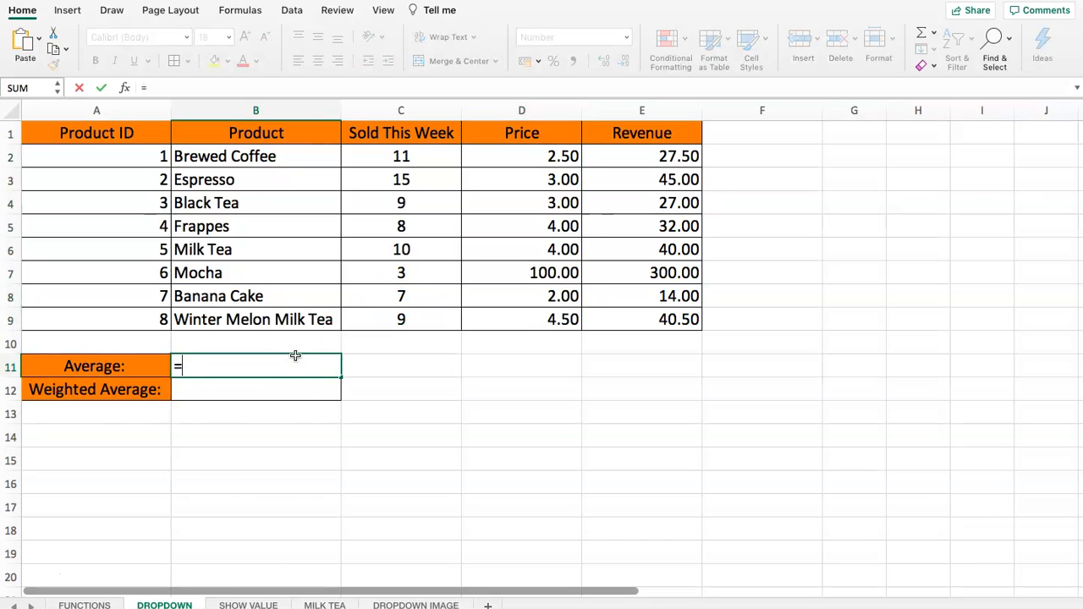
{"action": "type", "text": "AV"}
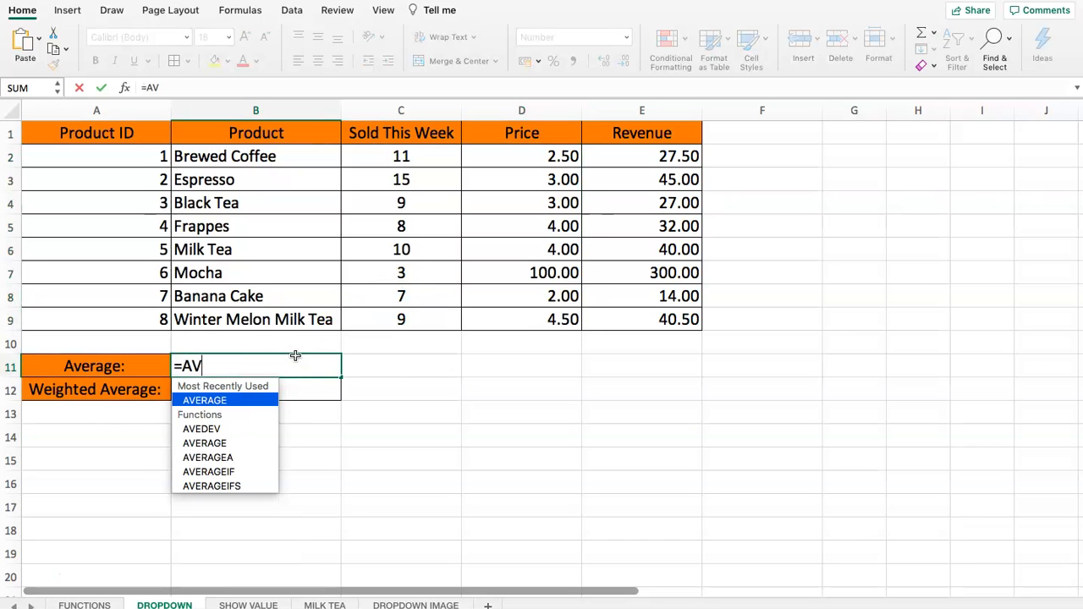
{"action": "type", "text": "ERAGE("}
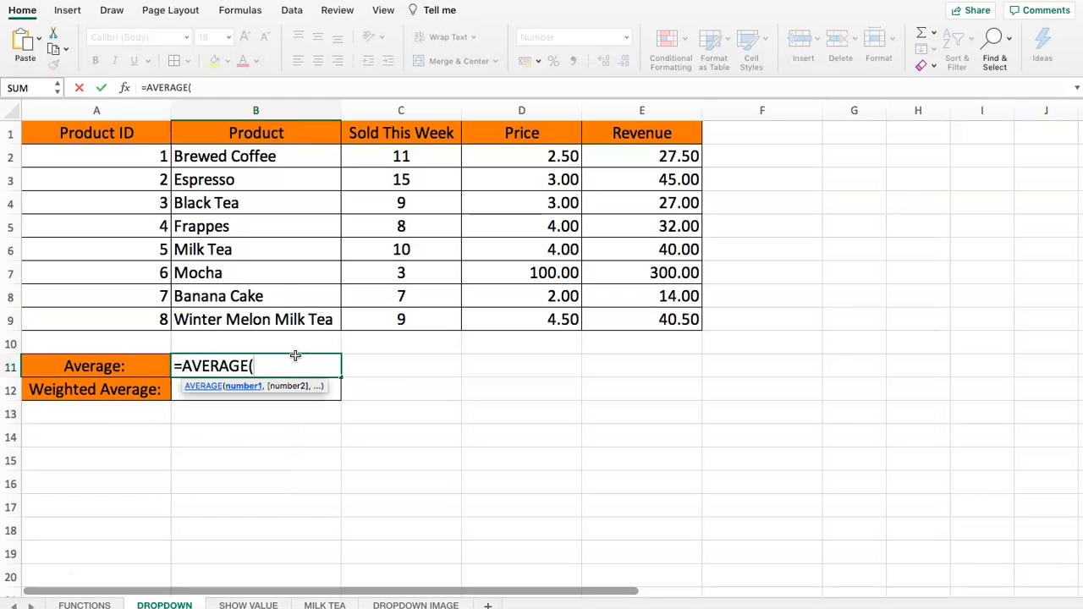
{"action": "left_click_drag", "start_coordinate": [514, 154], "coordinate": [534, 312]}
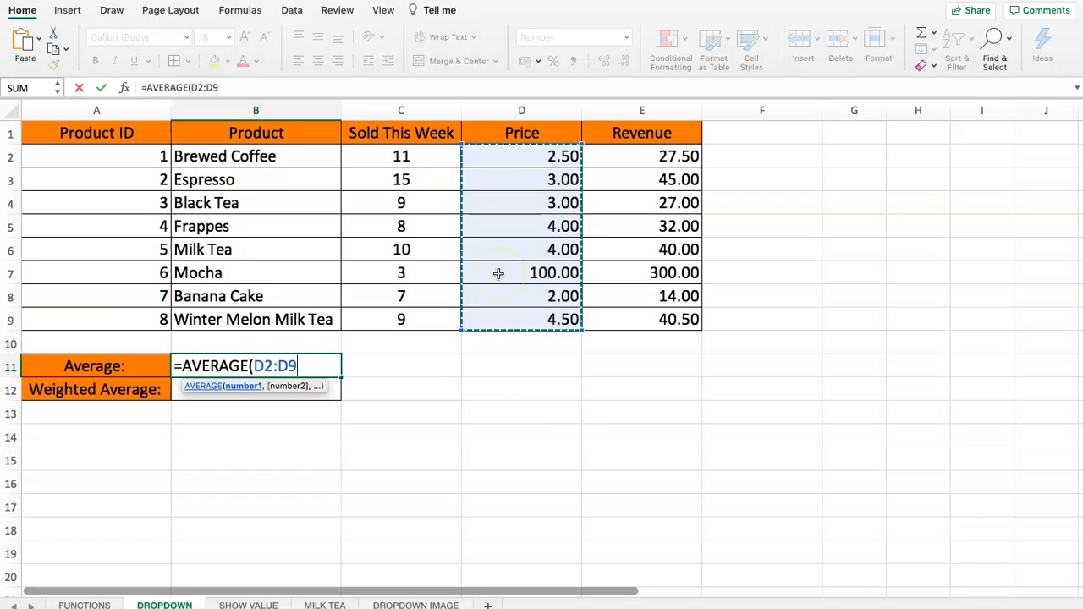
{"action": "type", "text": ")"}
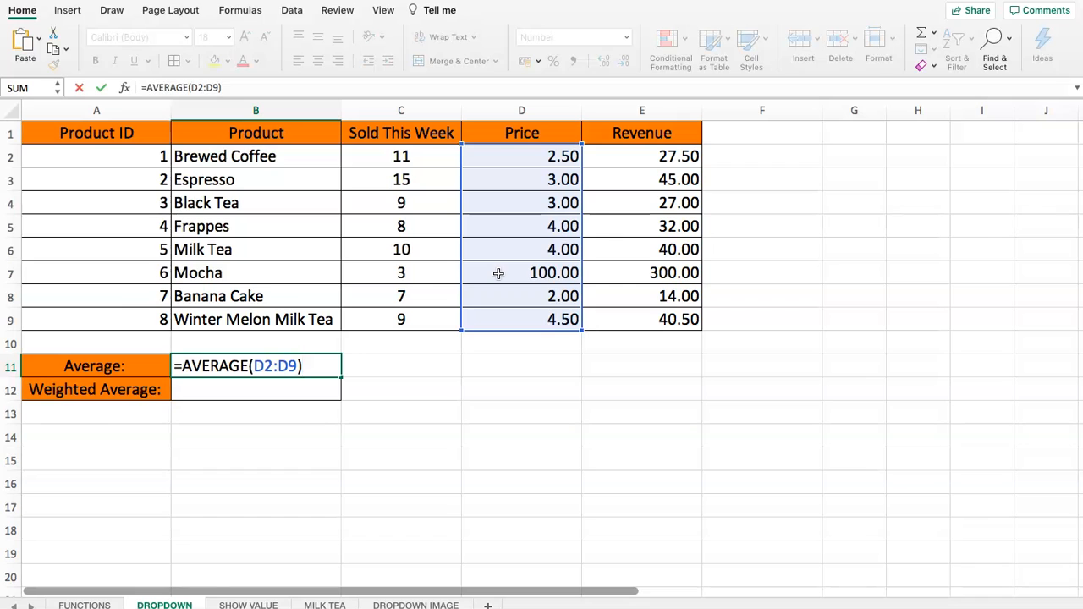
{"action": "key", "text": "Return"}
Step: Examine the average in B11 against the prices, units sold and revenue, comparing Mocha with the other products
{"action": "left_click", "coordinate": [511, 208]}
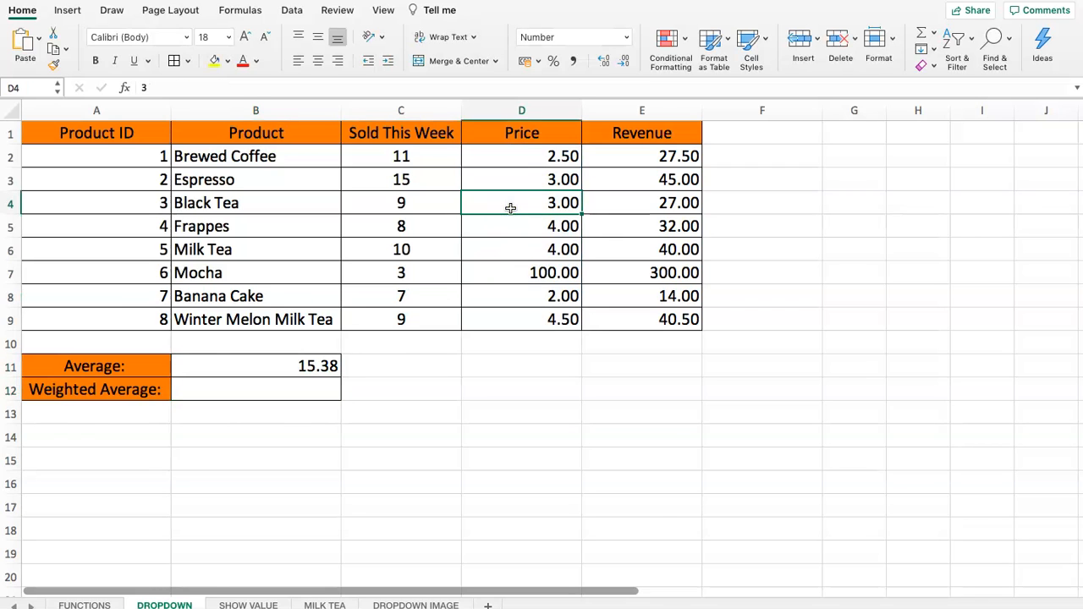
{"action": "left_click_drag", "start_coordinate": [505, 160], "coordinate": [527, 323]}
{"action": "left_click", "coordinate": [320, 373]}
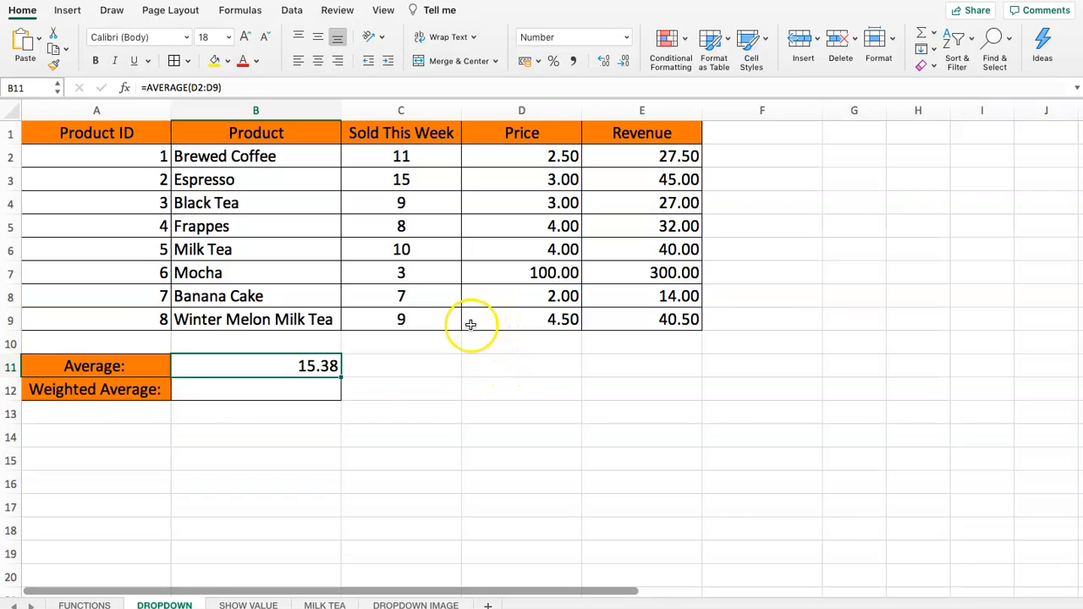
{"action": "left_click", "coordinate": [414, 274]}
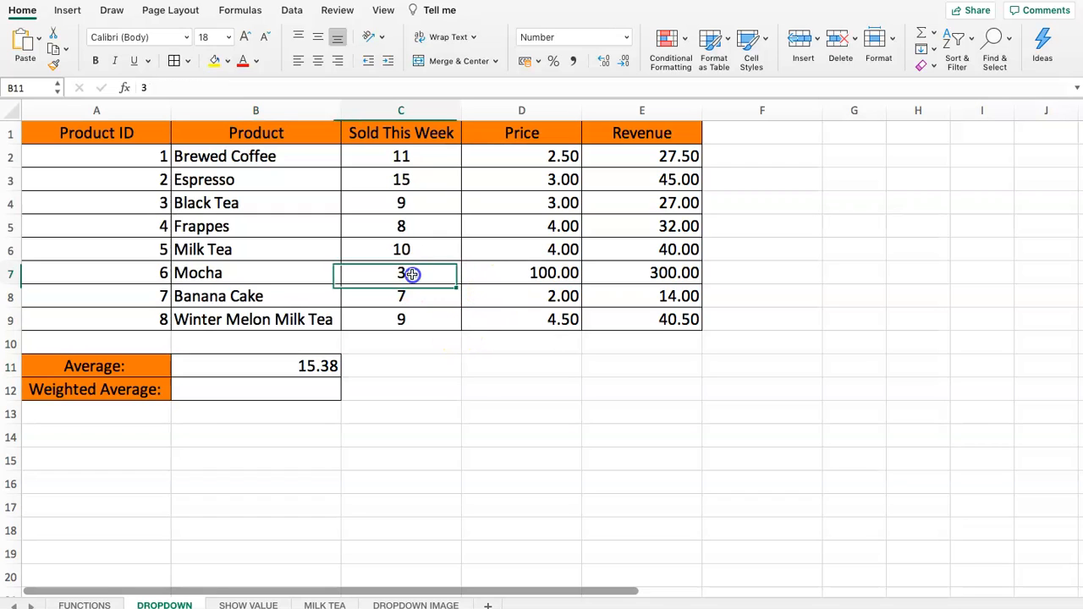
{"action": "left_click_drag", "start_coordinate": [406, 273], "coordinate": [537, 273]}
{"action": "left_click_drag", "start_coordinate": [405, 157], "coordinate": [398, 249]}
{"action": "left_click_drag", "start_coordinate": [520, 177], "coordinate": [561, 240]}
{"action": "left_click", "coordinate": [592, 243]}
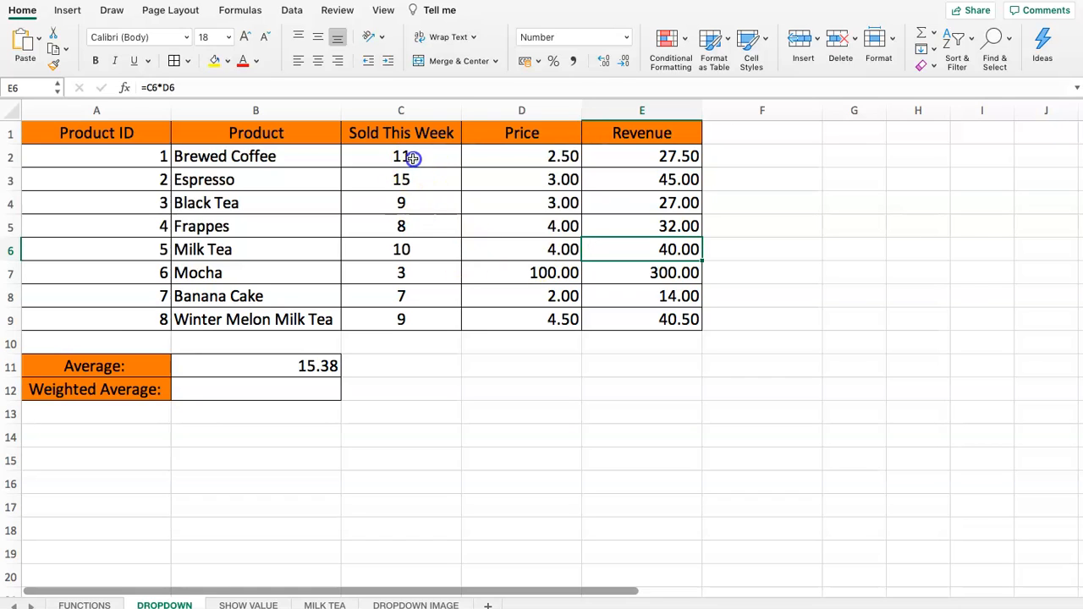
{"action": "left_click_drag", "start_coordinate": [411, 157], "coordinate": [401, 319]}
{"action": "left_click_drag", "start_coordinate": [624, 154], "coordinate": [629, 324]}
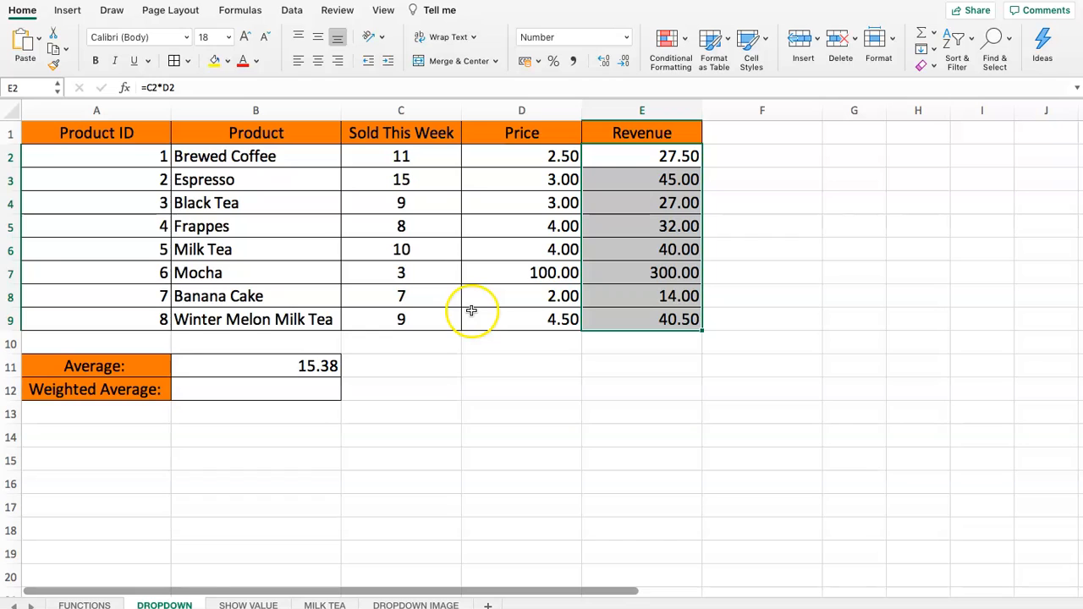
Step: Total the Revenue column in cell E10 with =SUM(E2:E9)
{"action": "left_click", "coordinate": [607, 345]}
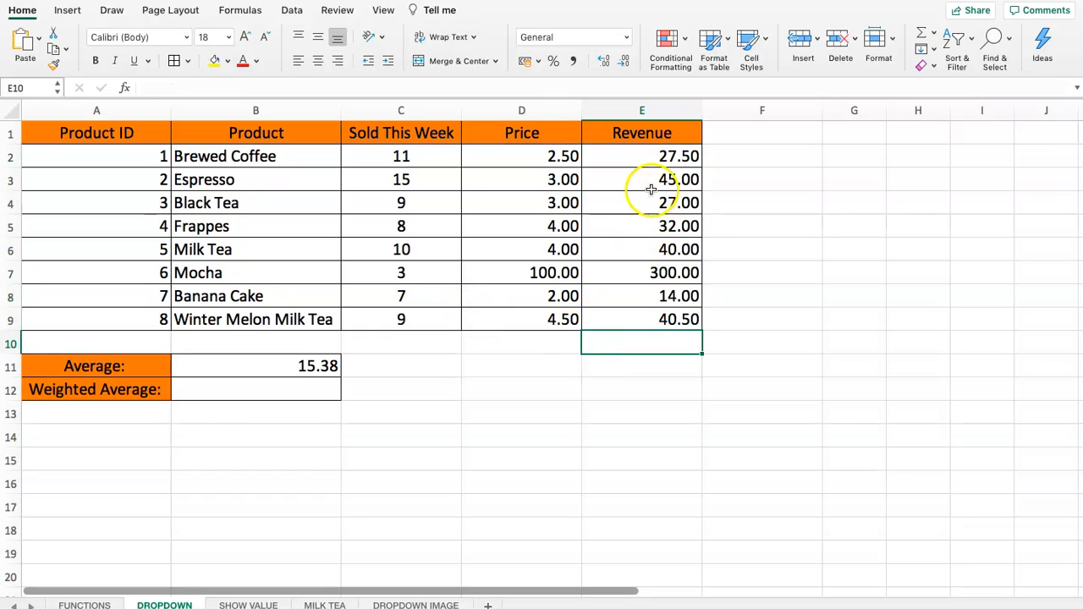
{"action": "type", "text": "=SUM"}
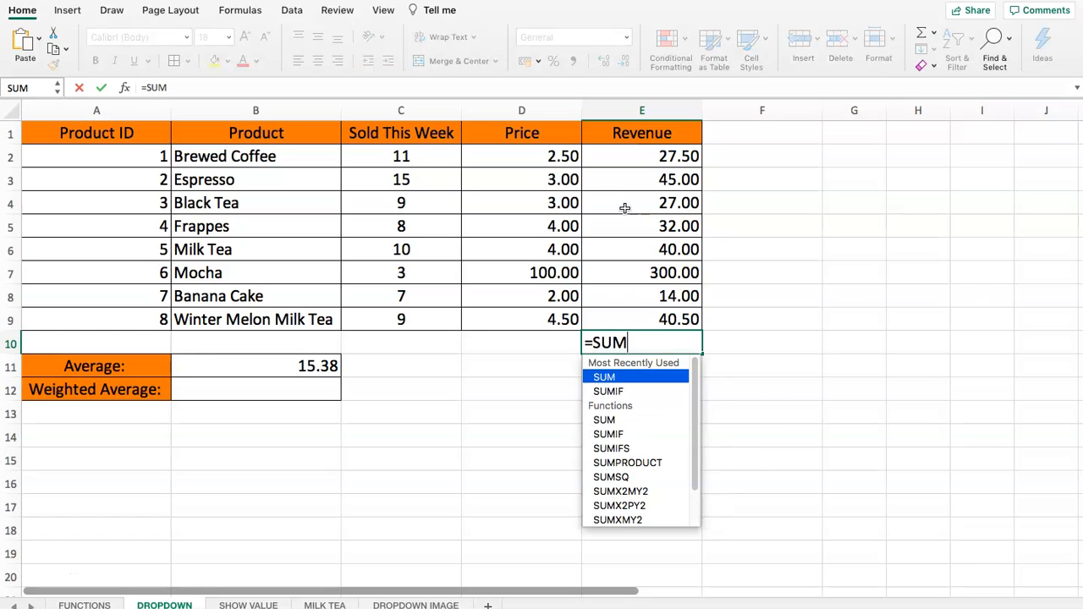
{"action": "type", "text": "("}
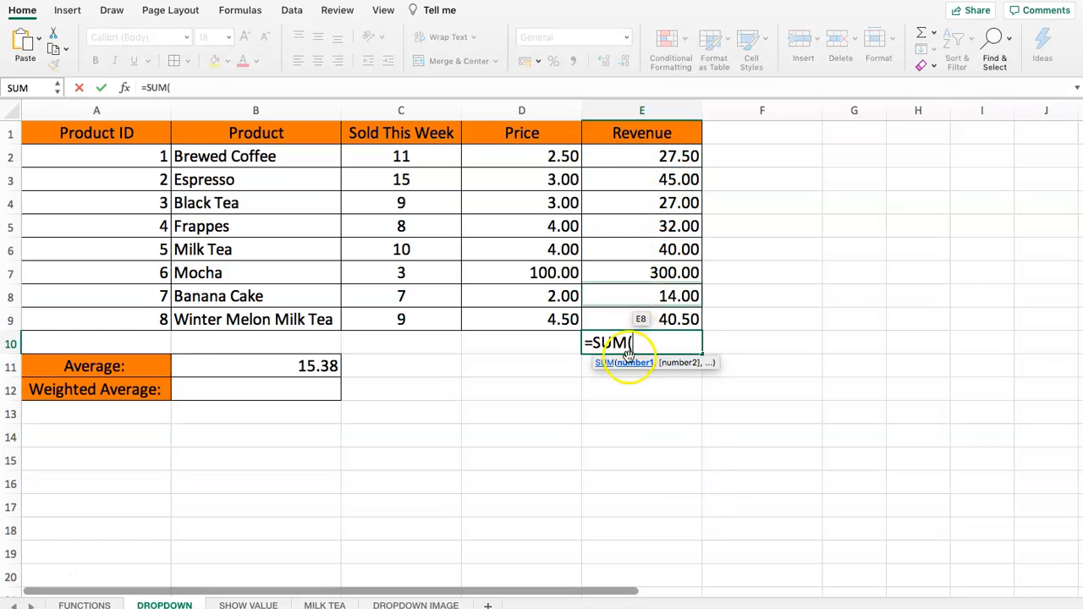
{"action": "left_click_drag", "start_coordinate": [669, 156], "coordinate": [684, 320]}
{"action": "type", "text": ")"}
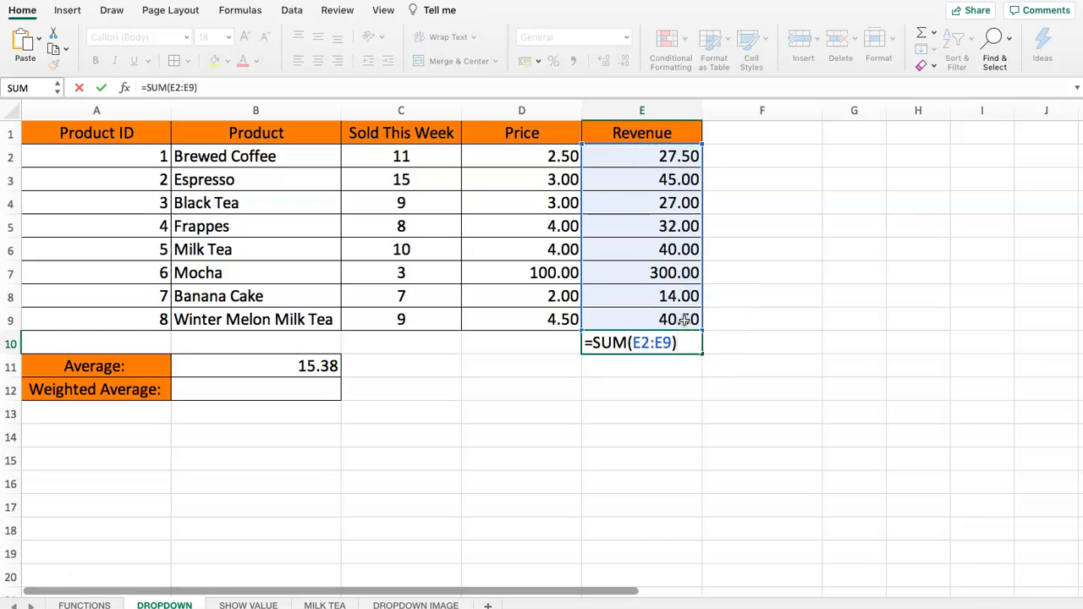
{"action": "key", "text": "Return"}
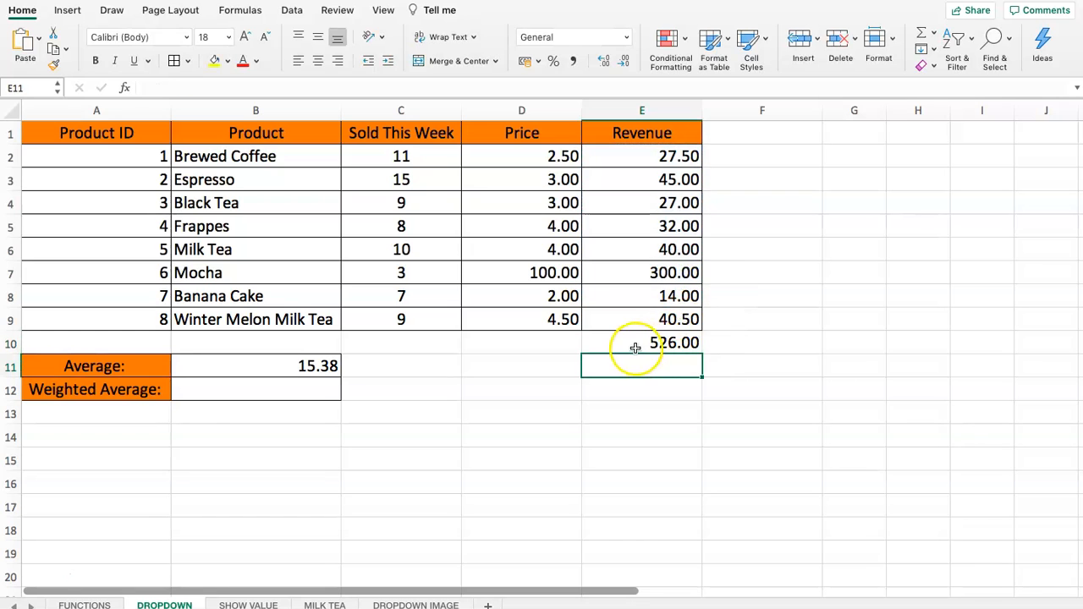
{"action": "left_click", "coordinate": [629, 349]}
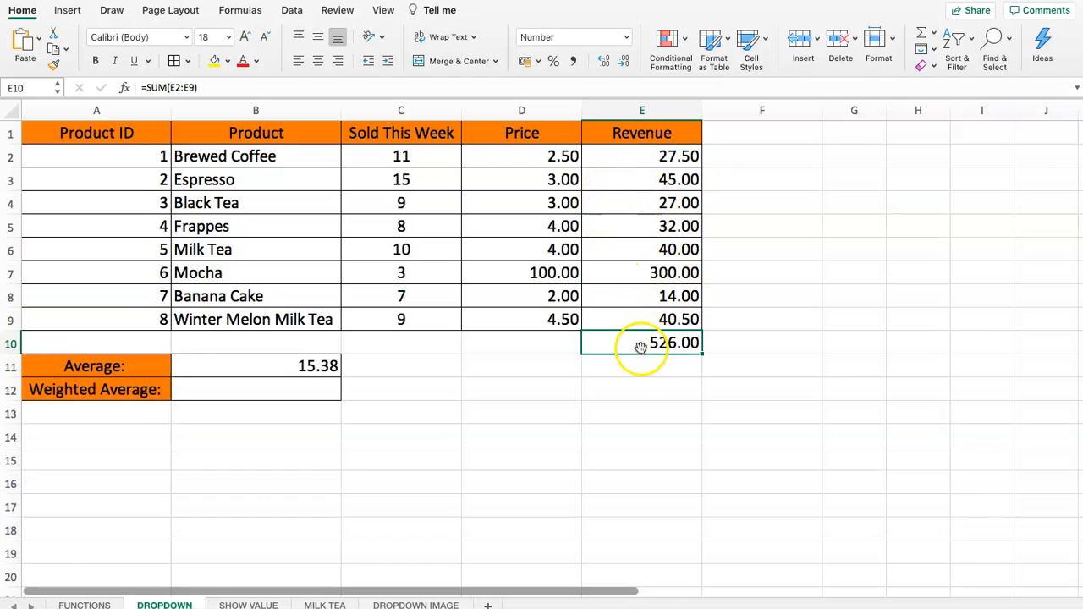
Step: Total the Sold This Week column in cell C10 with =SUM(C2:C9)
{"action": "left_click", "coordinate": [468, 344]}
{"action": "left_click", "coordinate": [415, 347]}
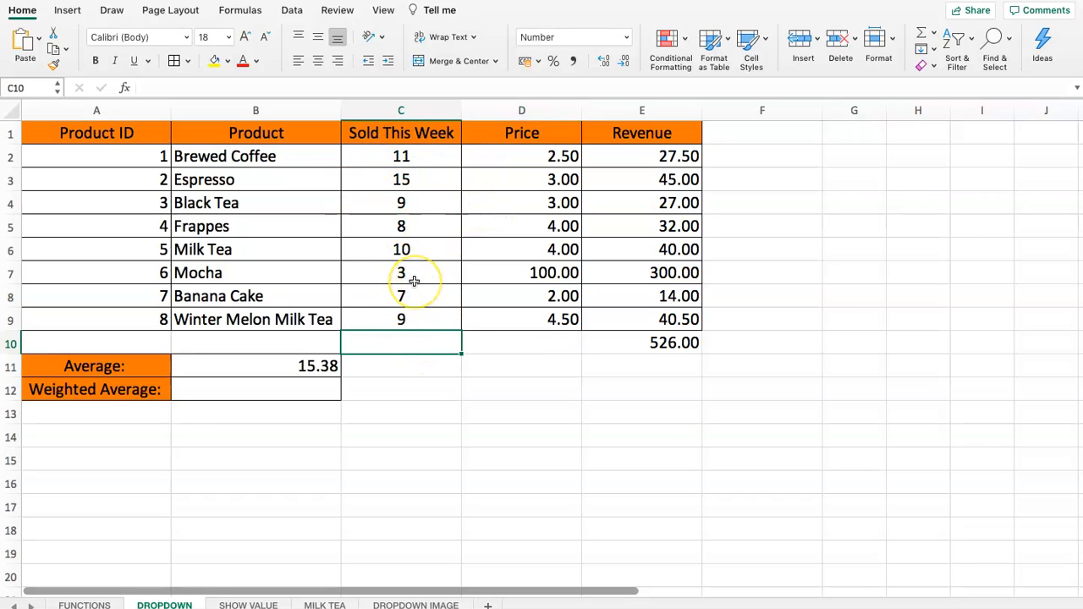
{"action": "type", "text": "="}
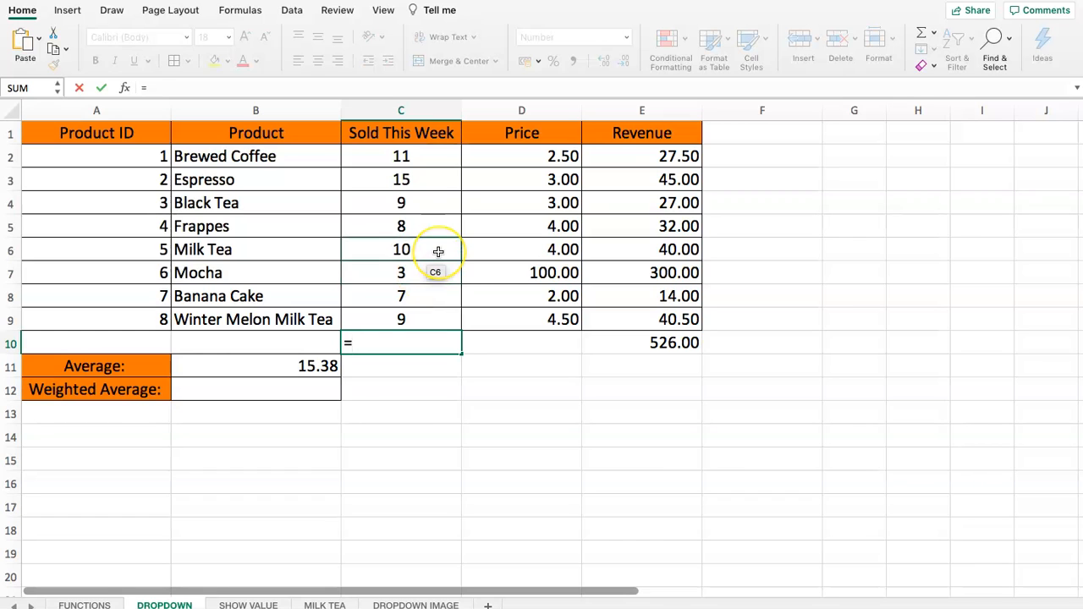
{"action": "type", "text": "SUM("}
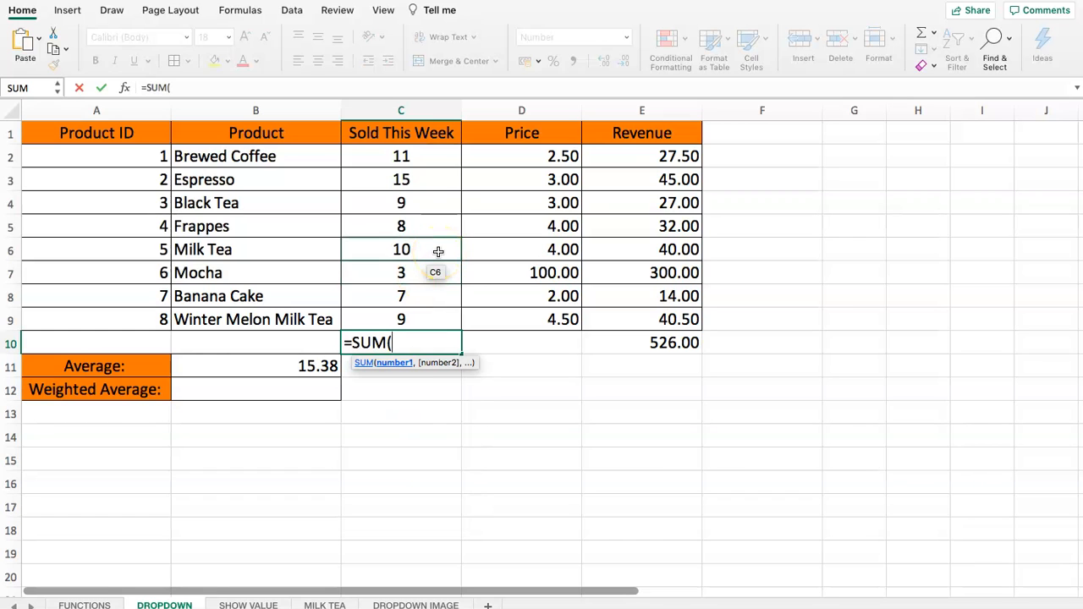
{"action": "left_click_drag", "start_coordinate": [399, 155], "coordinate": [403, 306]}
{"action": "type", "text": ")"}
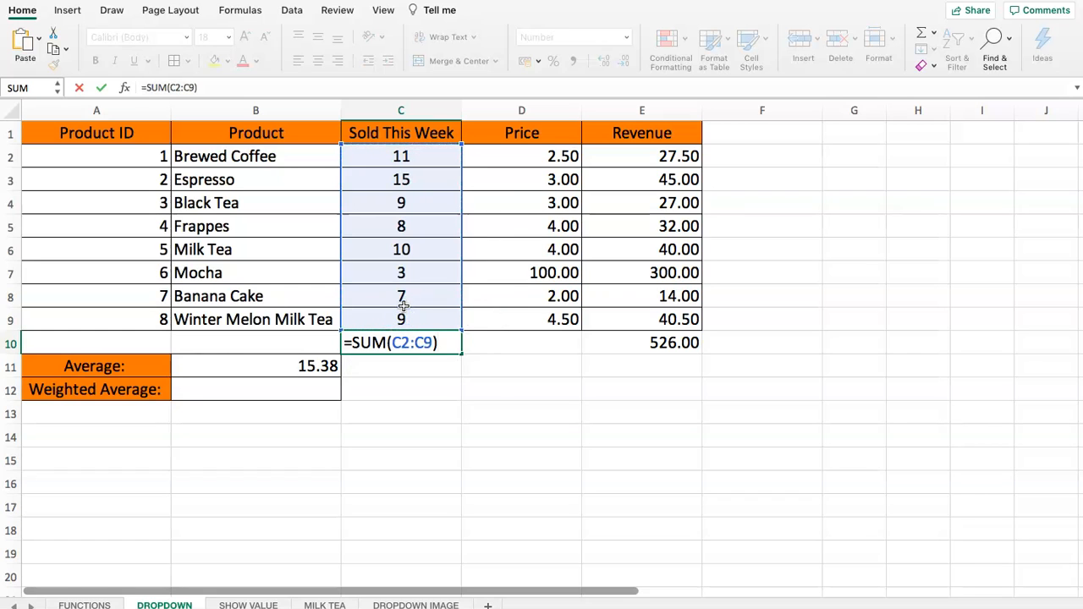
{"action": "key", "text": "Return"}
{"action": "left_click", "coordinate": [426, 345]}
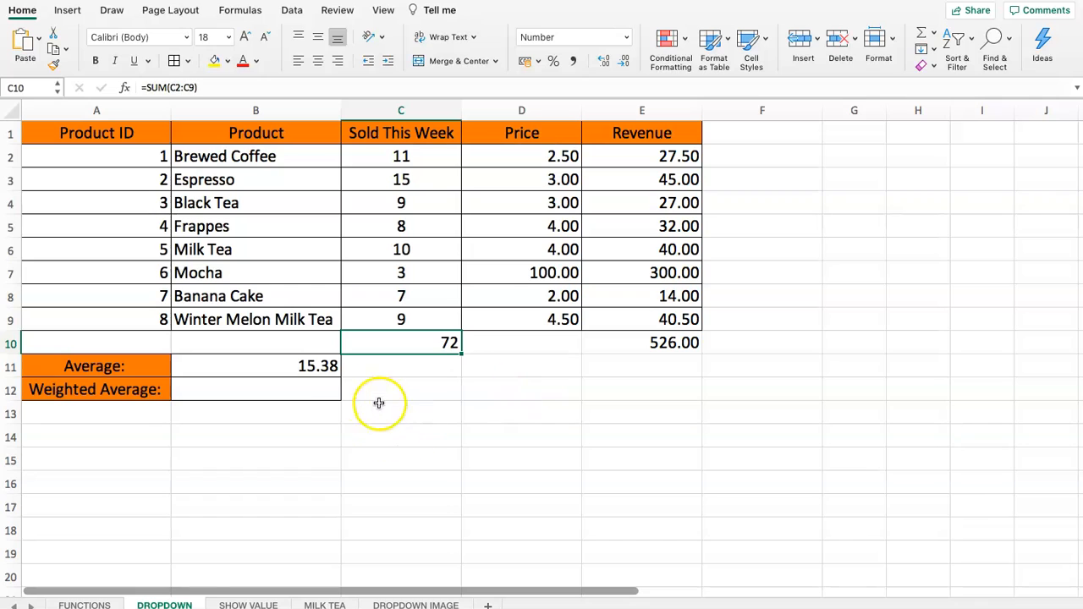
Step: Calculate the weighted average price in cell B12 by dividing total revenue by total units sold with =E10/C10
{"action": "left_click", "coordinate": [311, 390]}
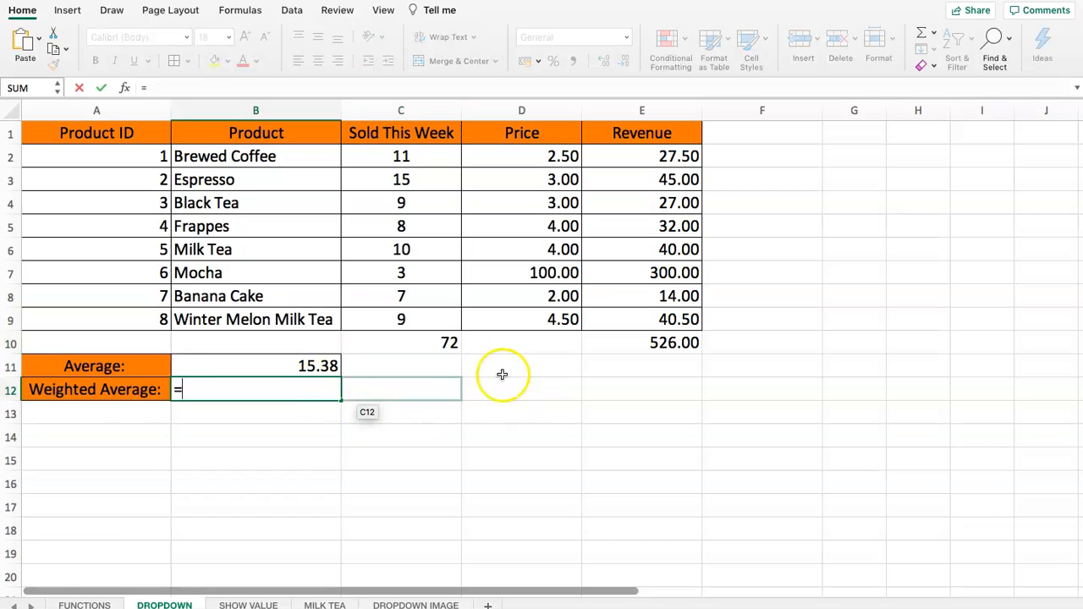
{"action": "left_click", "coordinate": [661, 344]}
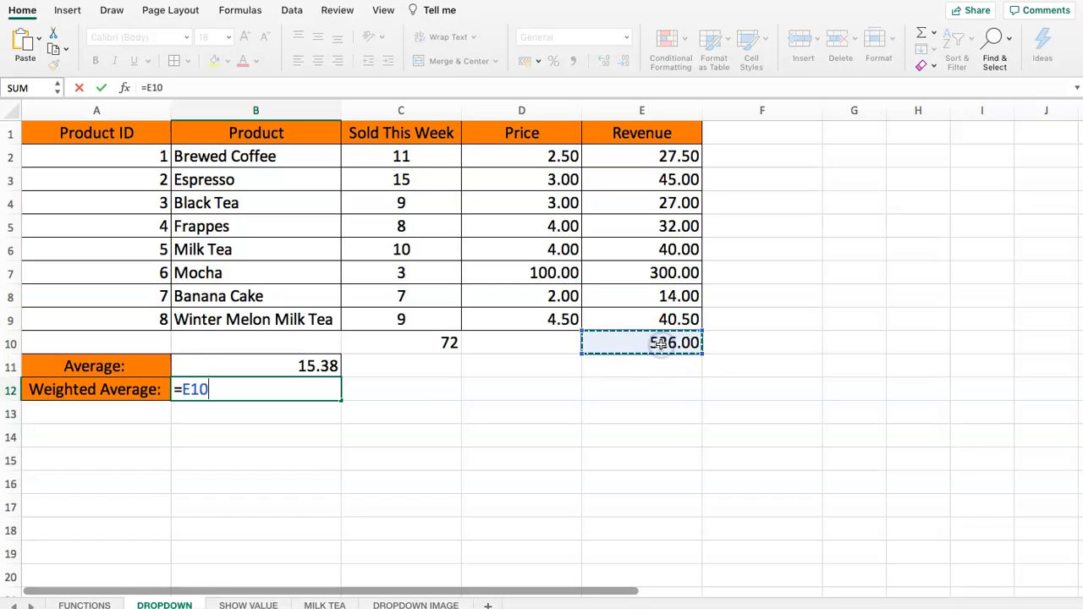
{"action": "type", "text": "/"}
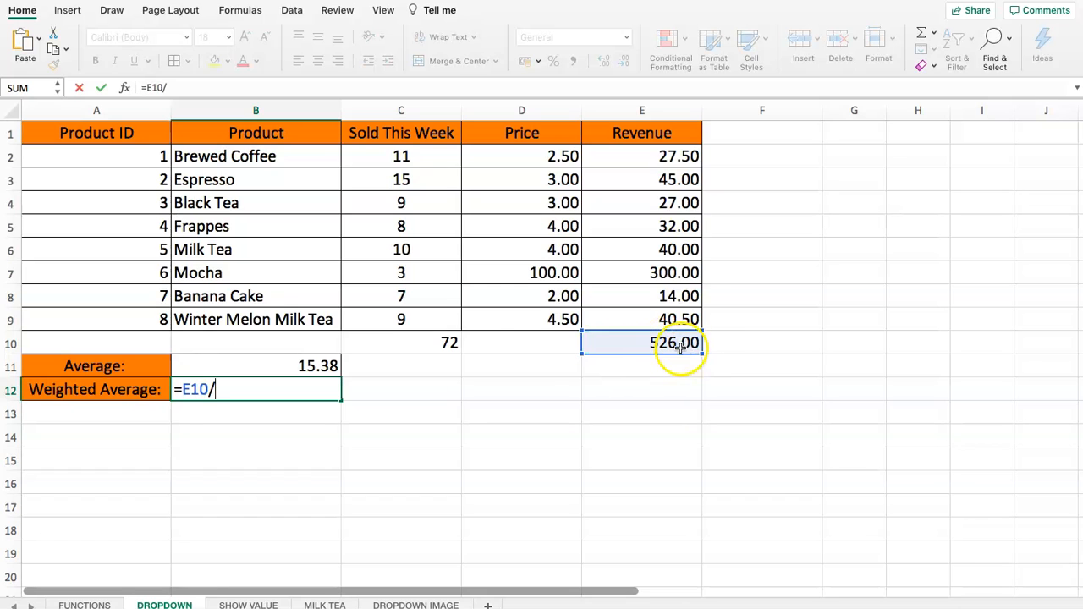
{"action": "left_click", "coordinate": [436, 340]}
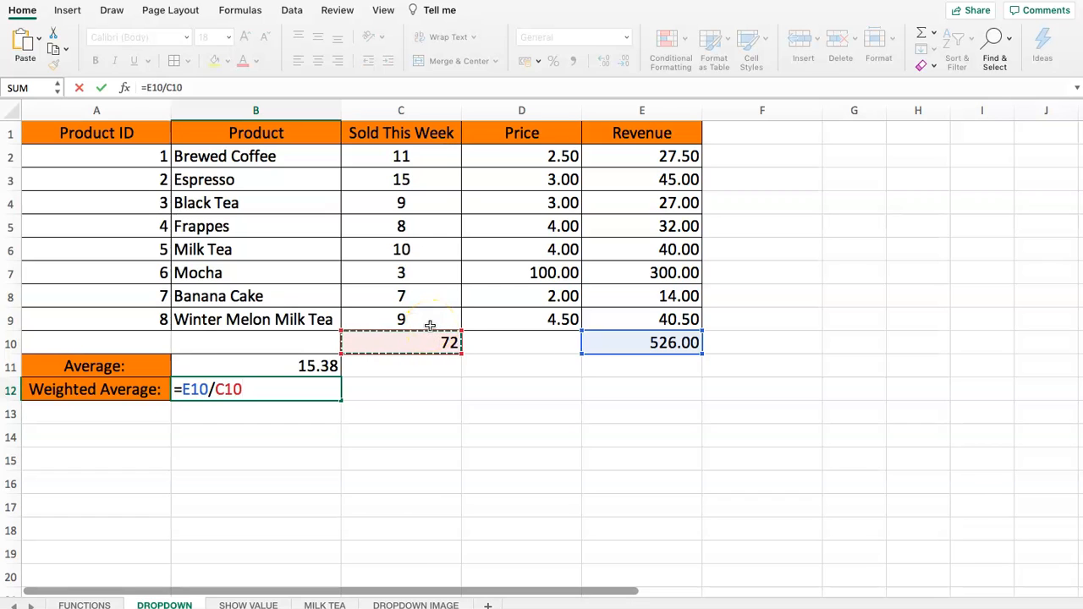
{"action": "key", "text": "Return"}
{"action": "left_click", "coordinate": [271, 388]}
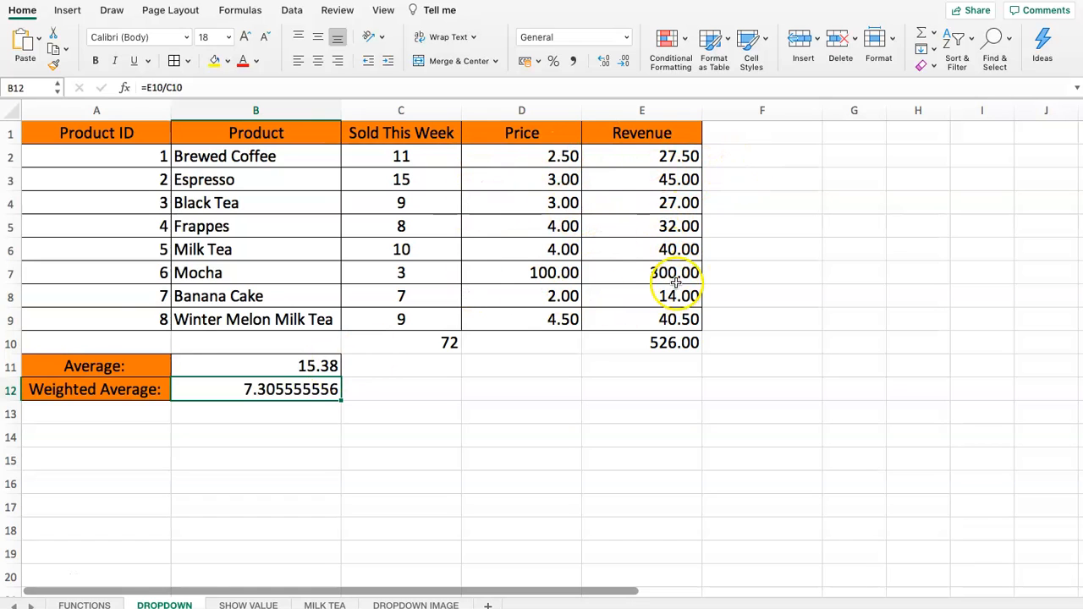
{"action": "left_click", "coordinate": [467, 383]}
{"action": "left_click", "coordinate": [239, 441]}
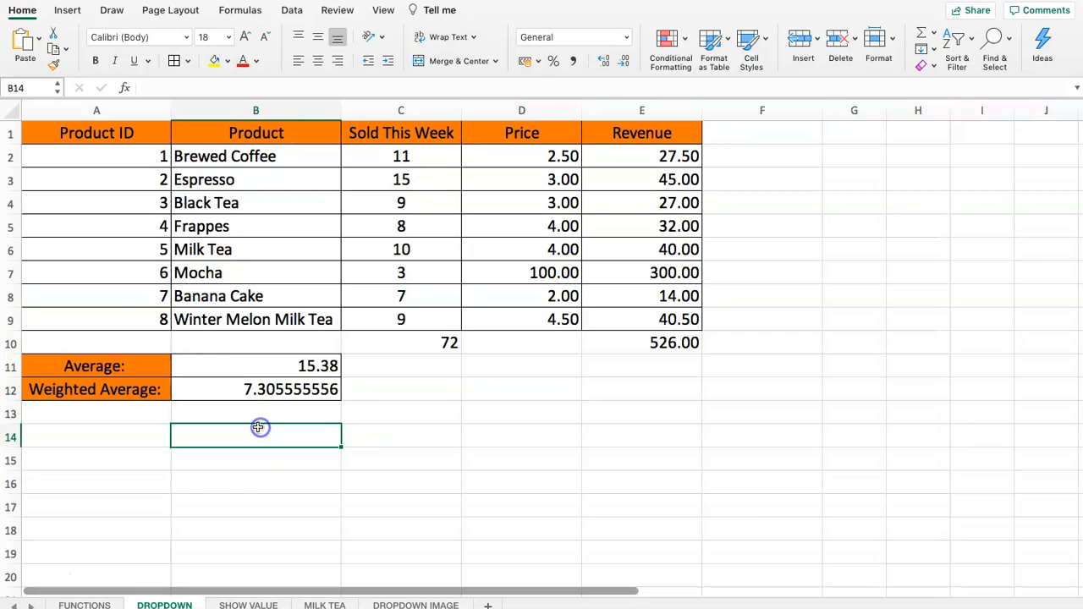
Step: Copy the Weighted Average label from cell A12 into cell A13
{"action": "left_click", "coordinate": [115, 386]}
{"action": "key", "text": "super+c"}
{"action": "left_click", "coordinate": [101, 414]}
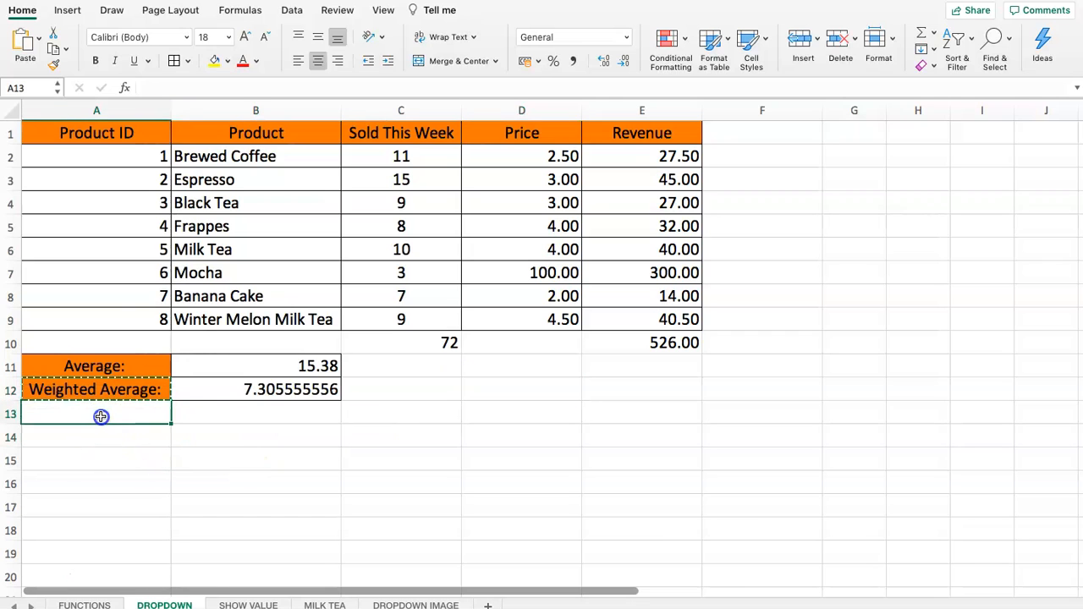
{"action": "key", "text": "super+v"}
Step: Multiply units sold by price in cell B13 with =SUMPRODUCT(C2:C9,D2:D9) and compare the result with the revenue total in E10
{"action": "left_click", "coordinate": [207, 416]}
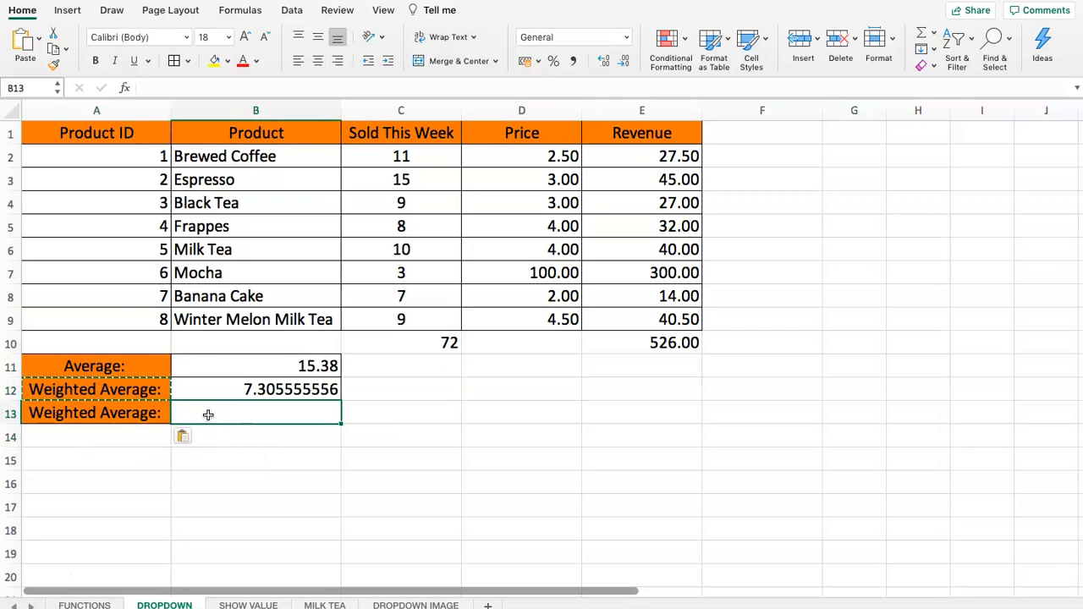
{"action": "type", "text": "="}
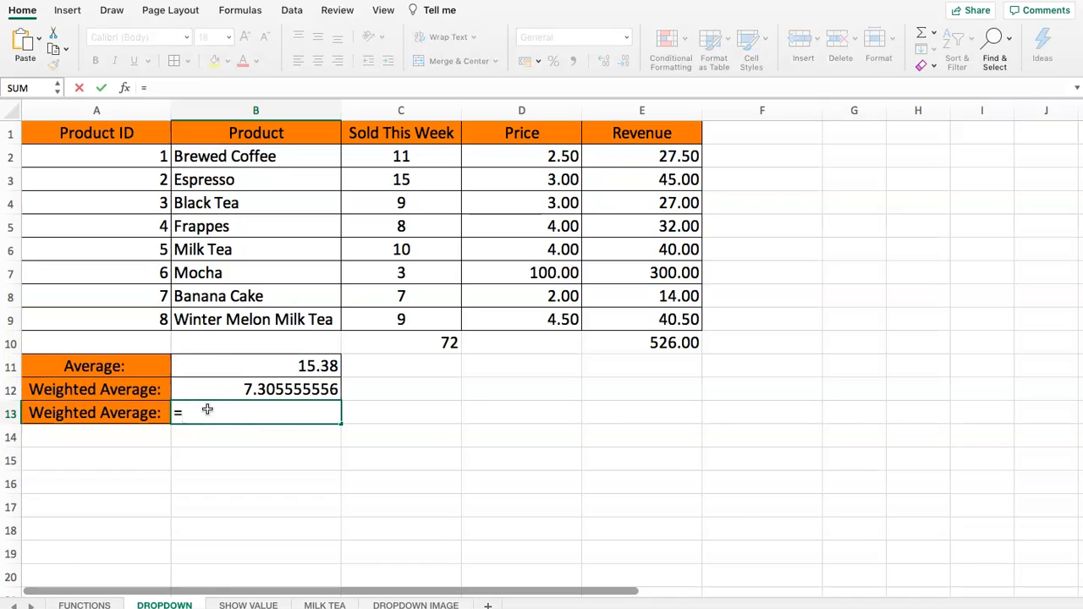
{"action": "type", "text": "SUM"}
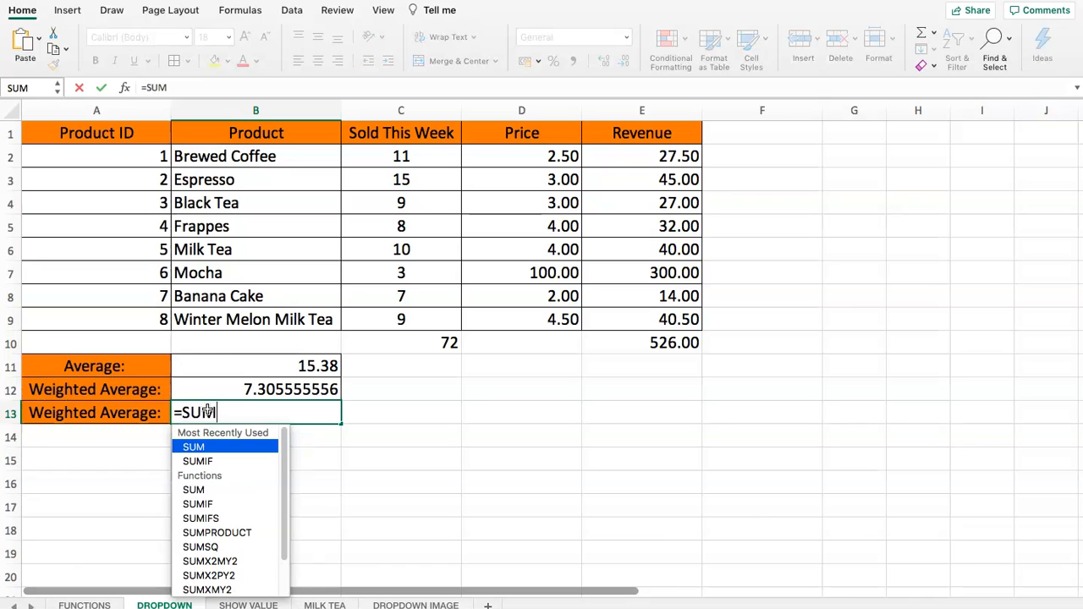
{"action": "type", "text": "PRODUCT("}
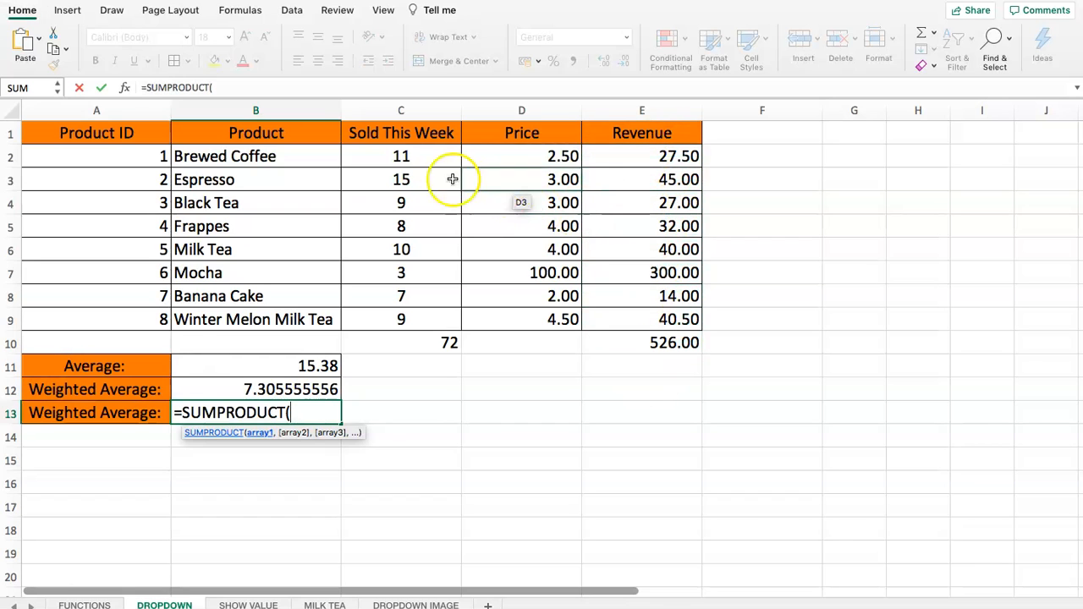
{"action": "left_click_drag", "start_coordinate": [401, 156], "coordinate": [406, 319]}
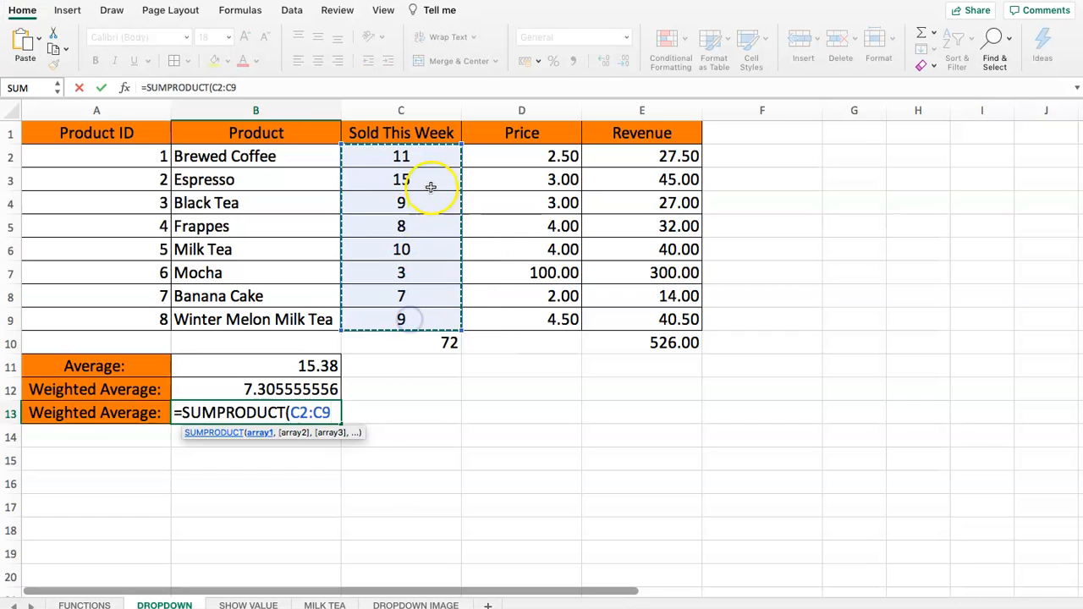
{"action": "type", "text": ","}
{"action": "left_click_drag", "start_coordinate": [538, 156], "coordinate": [533, 320]}
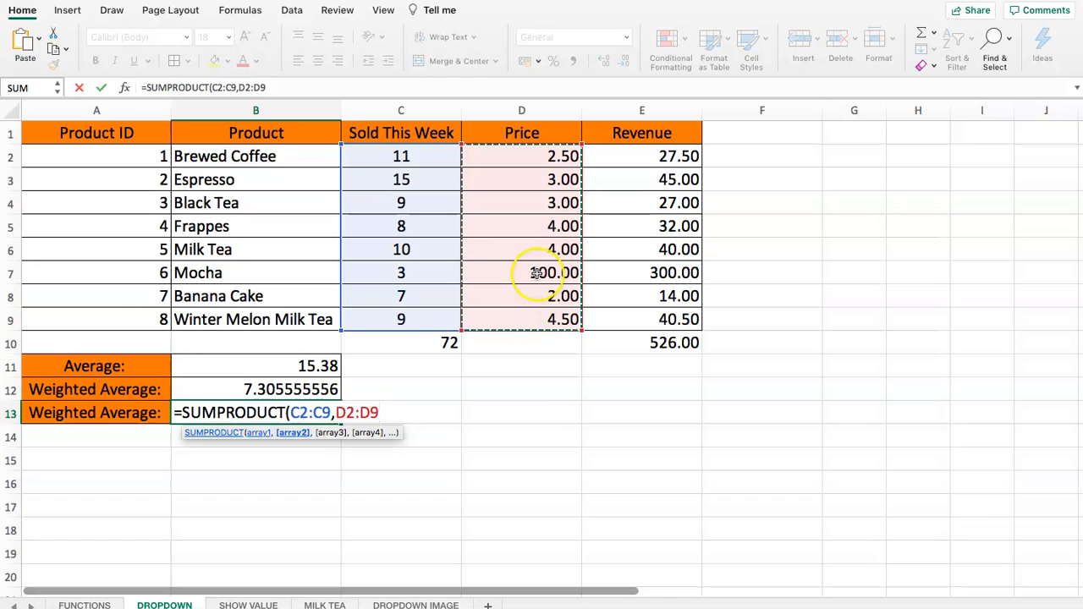
{"action": "key", "text": "Return"}
{"action": "left_click", "coordinate": [691, 338]}
{"action": "left_click", "coordinate": [307, 419]}
{"action": "left_click", "coordinate": [592, 353]}
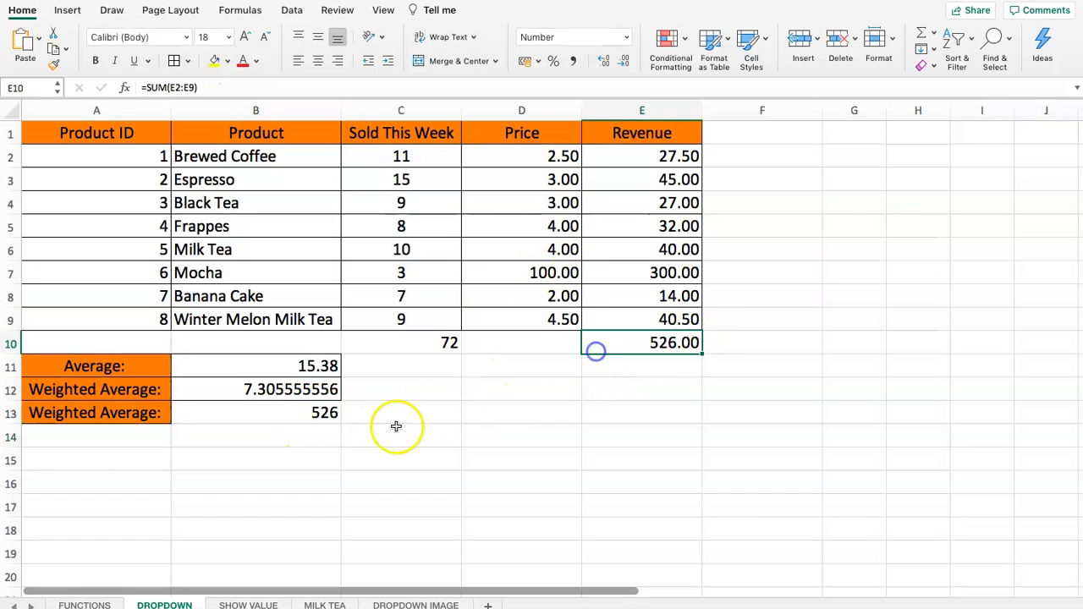
Step: Extend the B13 formula to divide by total units sold, making it =SUMPRODUCT(C2:C9,D2:D9)/SUM(C2:C9)
{"action": "left_click", "coordinate": [299, 421]}
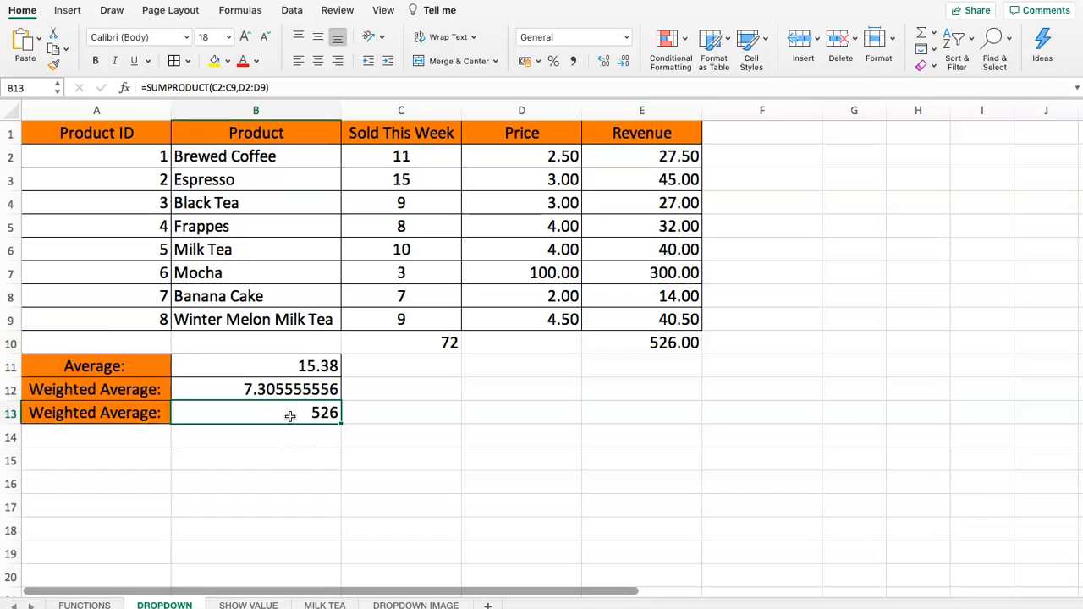
{"action": "left_click", "coordinate": [287, 87]}
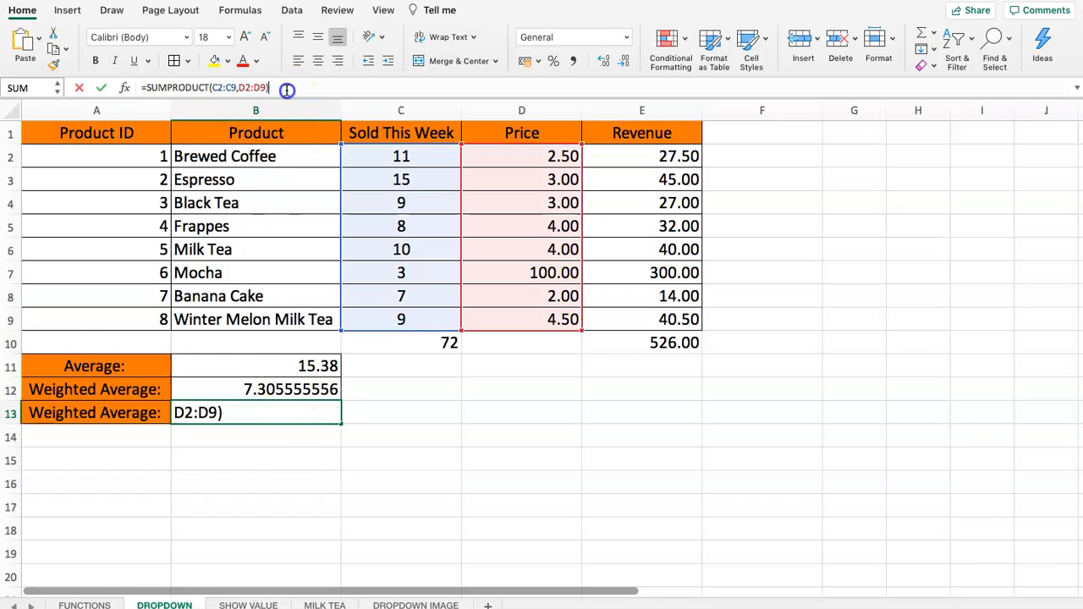
{"action": "type", "text": "/"}
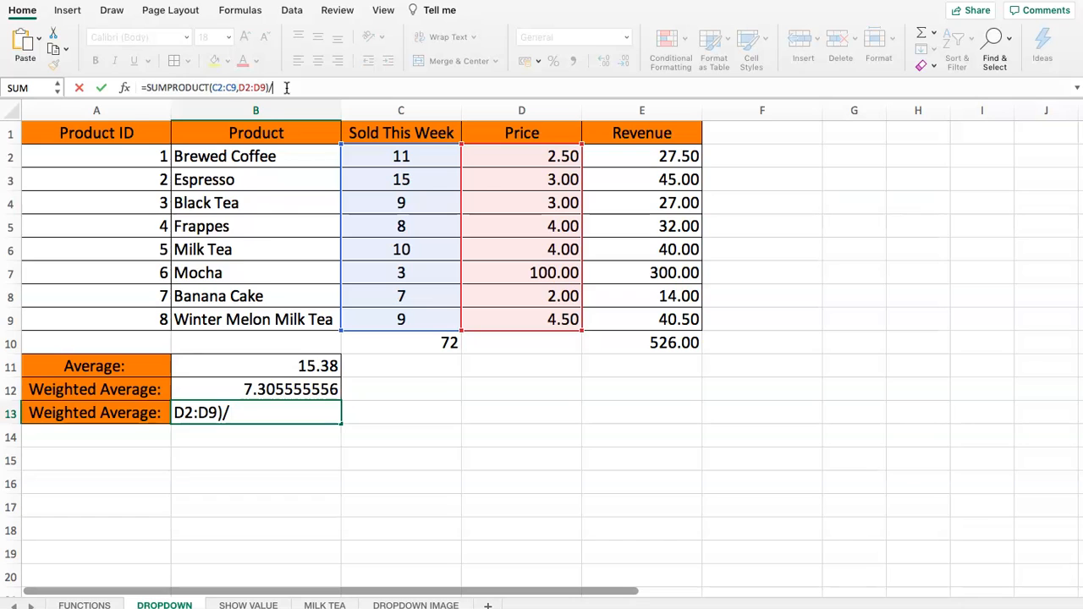
{"action": "type", "text": "SUM("}
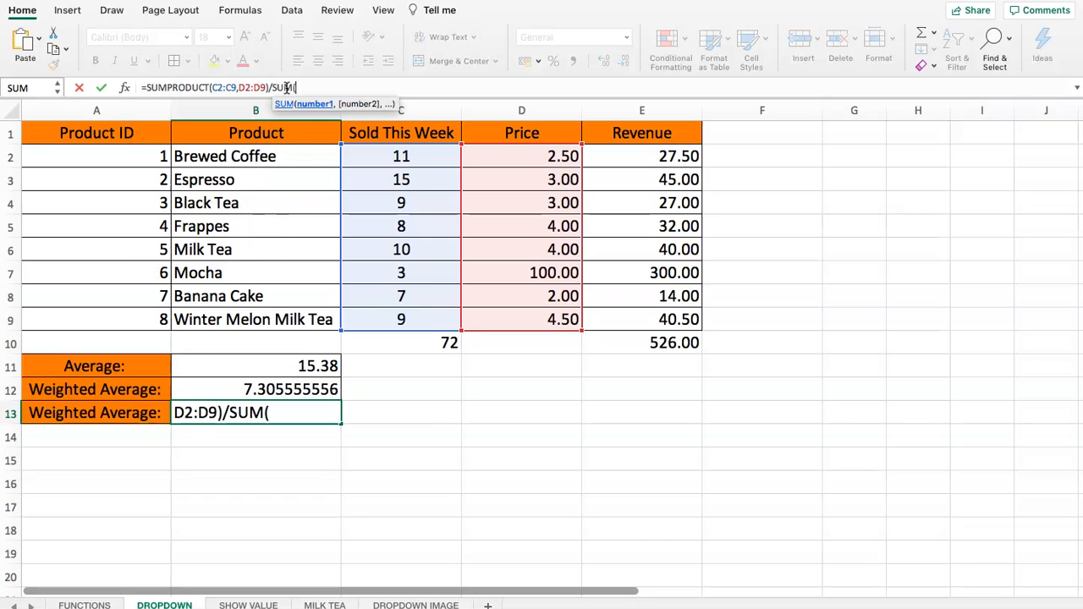
{"action": "left_click", "coordinate": [392, 159]}
{"action": "left_click_drag", "start_coordinate": [395, 182], "coordinate": [399, 316]}
{"action": "type", "text": ")"}
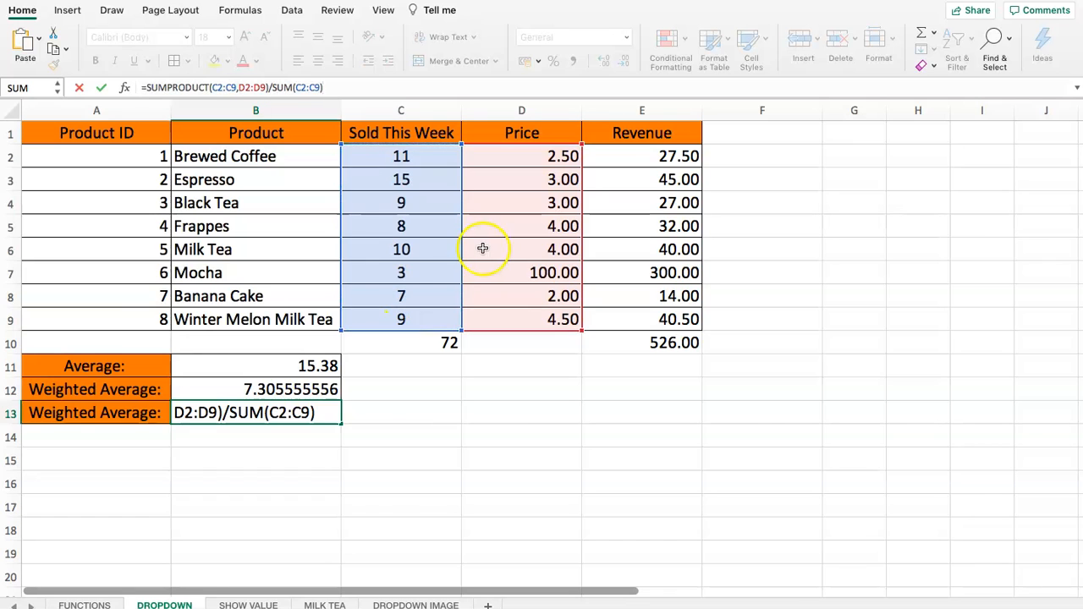
{"action": "key", "text": "Return"}
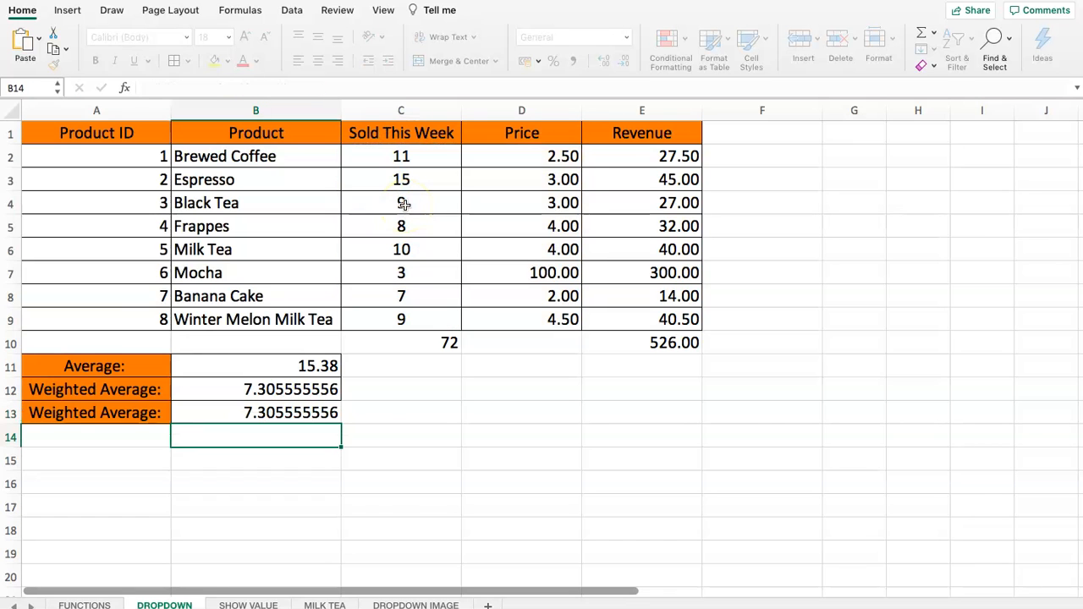
{"action": "left_click", "coordinate": [286, 412]}
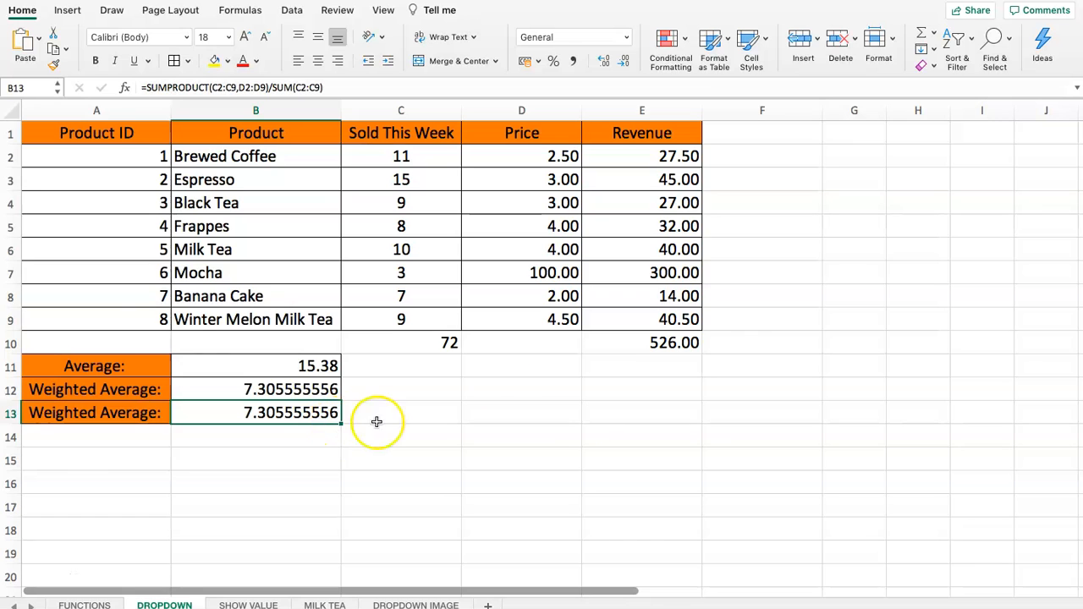
Step: Delete the entire Revenue column E from the sales table
{"action": "right_click", "coordinate": [627, 110]}
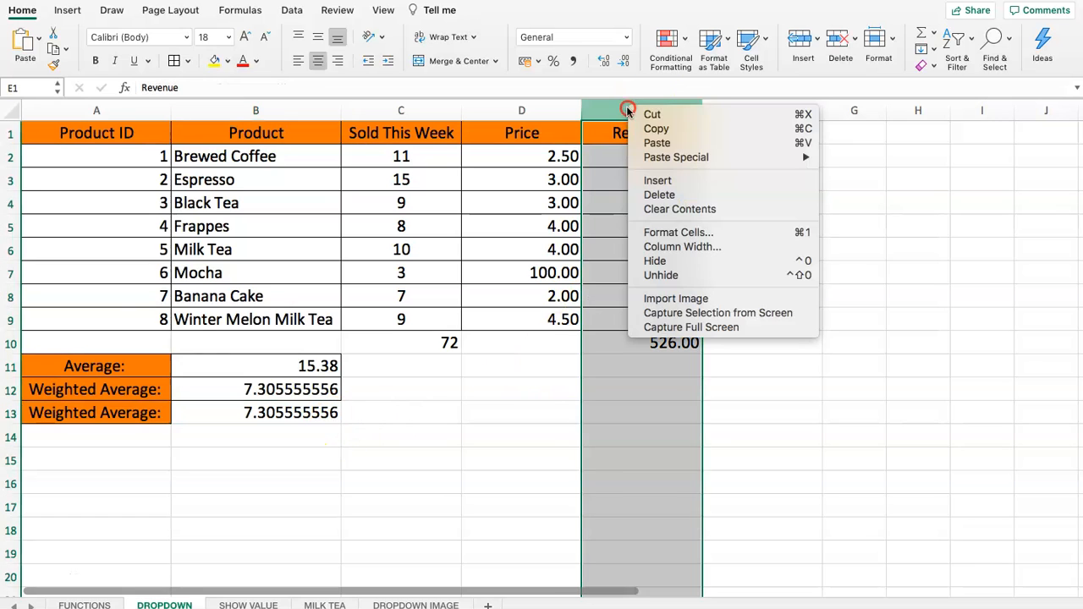
{"action": "left_click", "coordinate": [677, 197]}
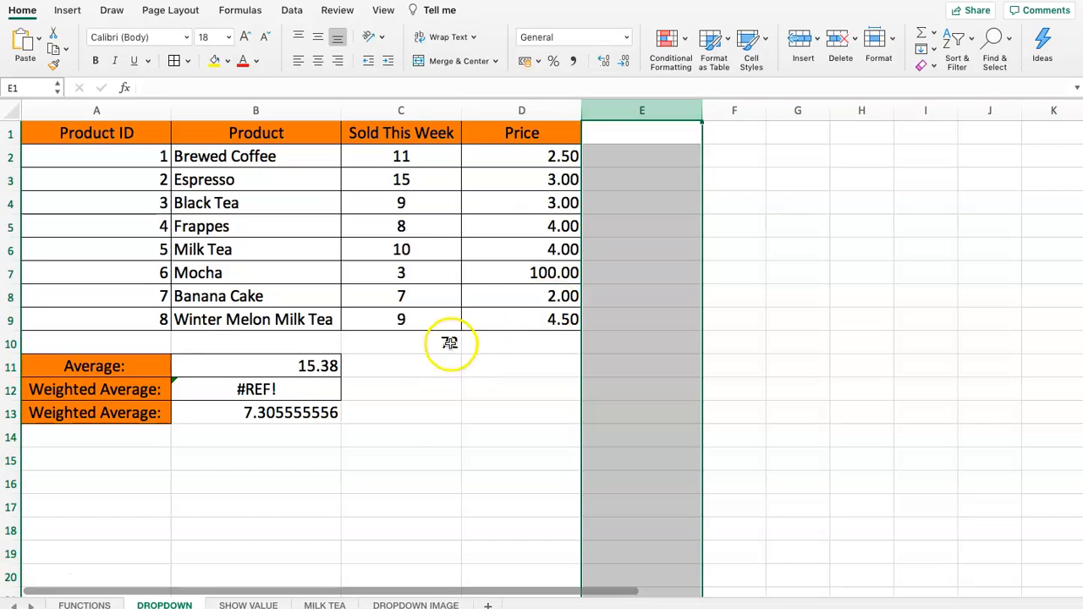
{"action": "left_click", "coordinate": [440, 367]}
Step: Compare the weighted averages in B12 and B13, and check the B13 formula against the units sold and prices in C2:D9
{"action": "left_click", "coordinate": [310, 411]}
{"action": "left_click_drag", "start_coordinate": [309, 411], "coordinate": [273, 356]}
{"action": "left_click", "coordinate": [292, 427]}
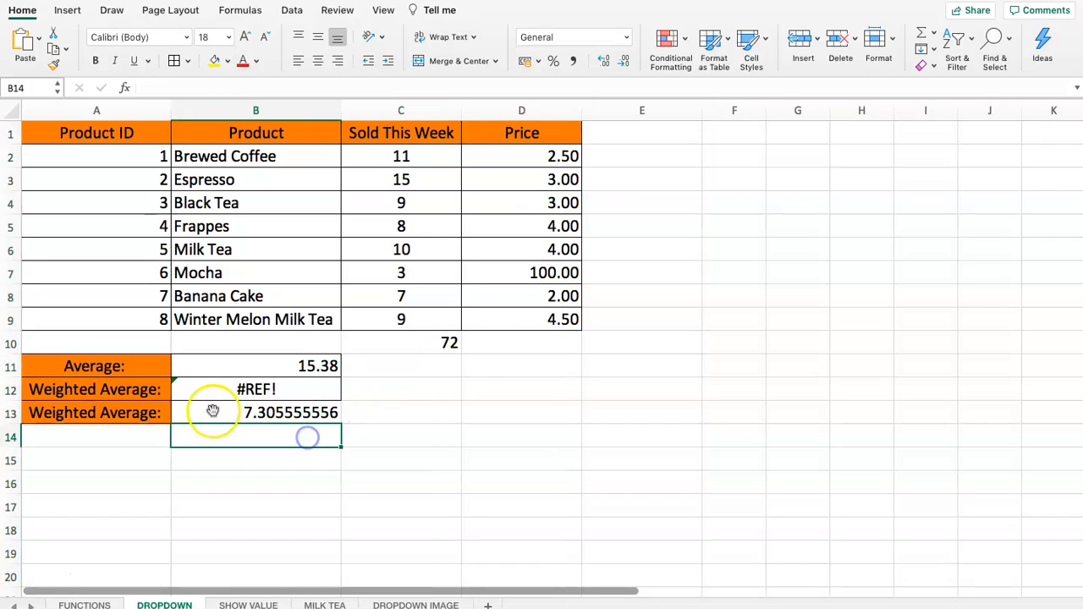
{"action": "left_click", "coordinate": [254, 413]}
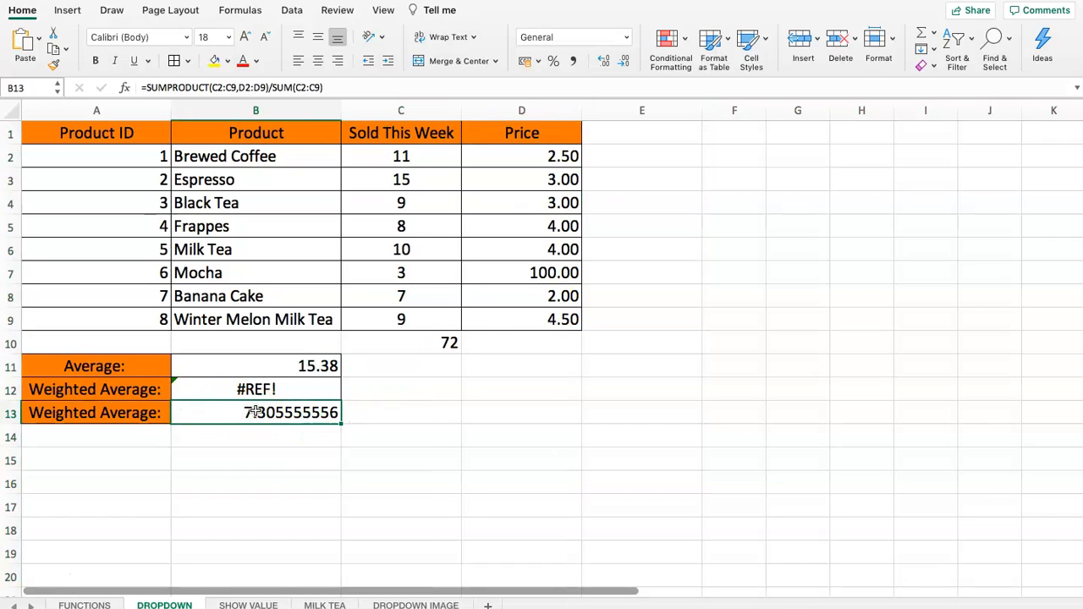
{"action": "left_click_drag", "start_coordinate": [415, 161], "coordinate": [540, 320]}
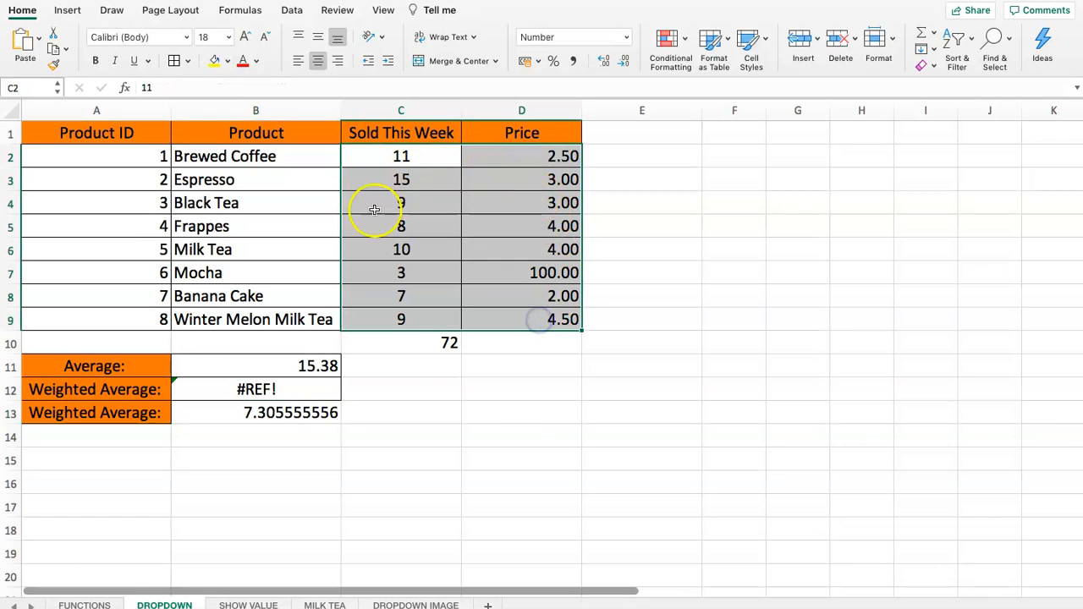